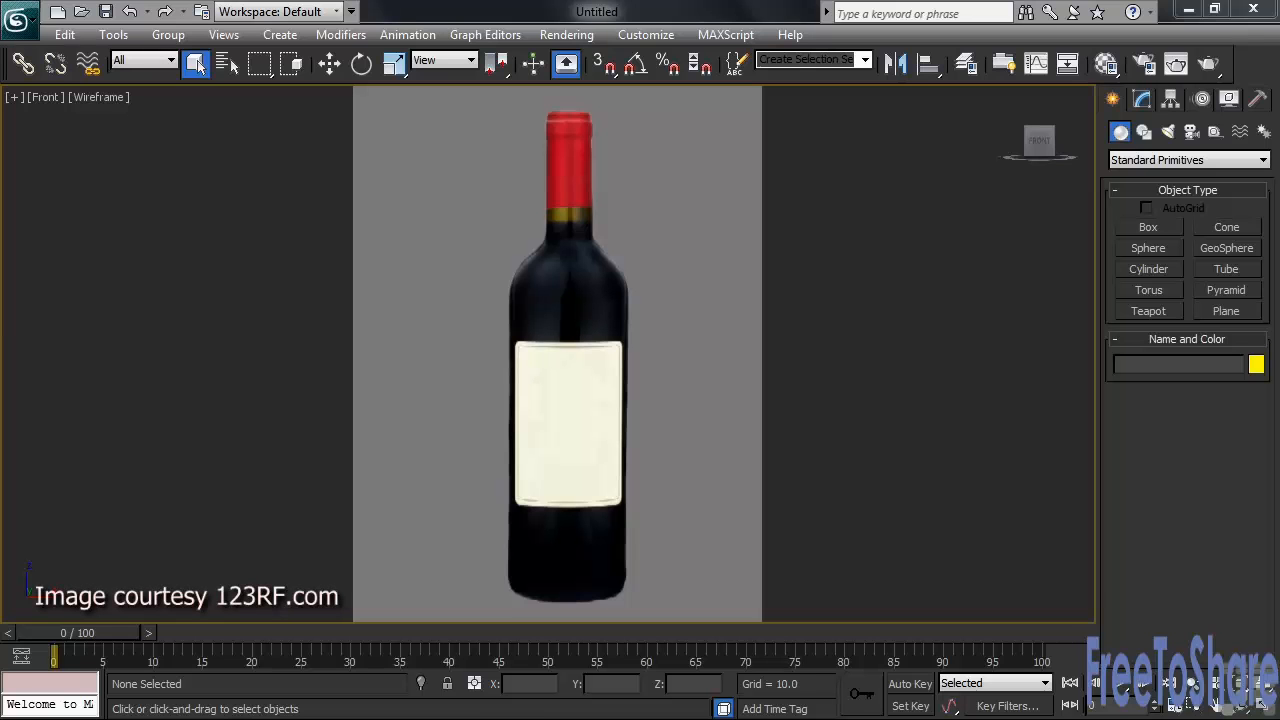
Trace the right half of the reference wine bottle with the Line tool, from the base centre up to the top of the neck
{"action": "left_click", "coordinate": [1143, 131]}
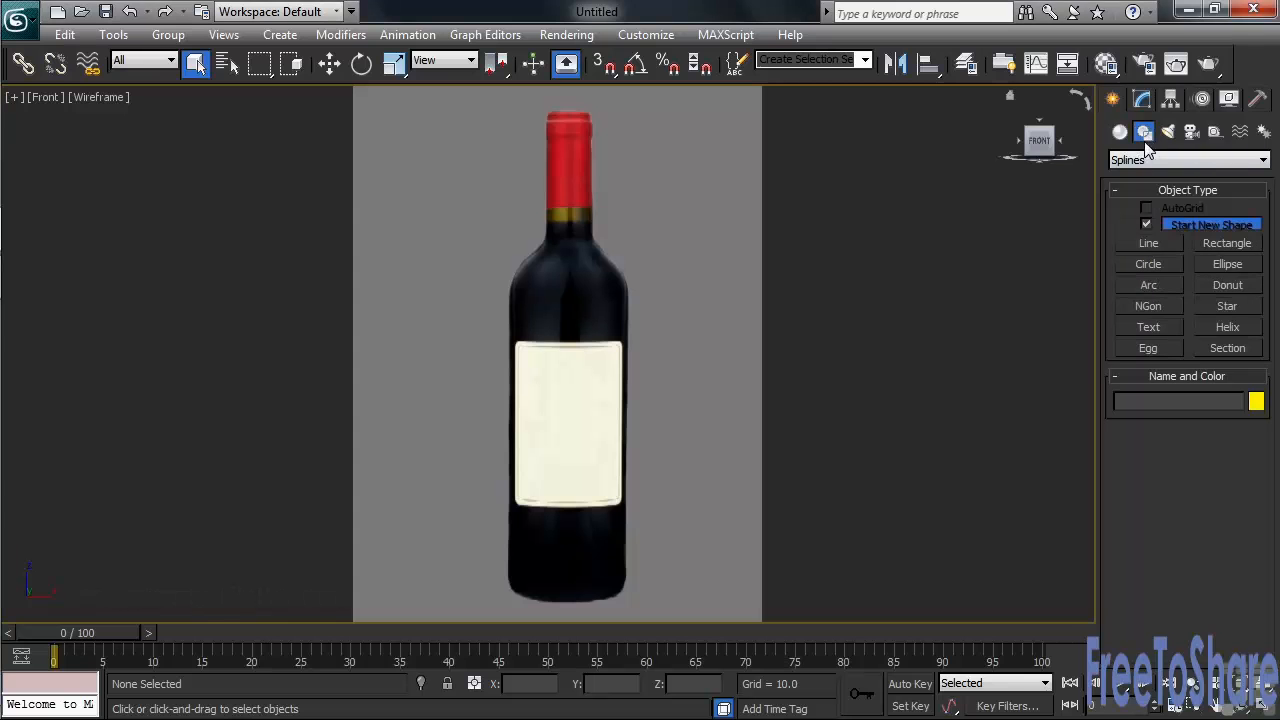
{"action": "left_click", "coordinate": [1146, 242]}
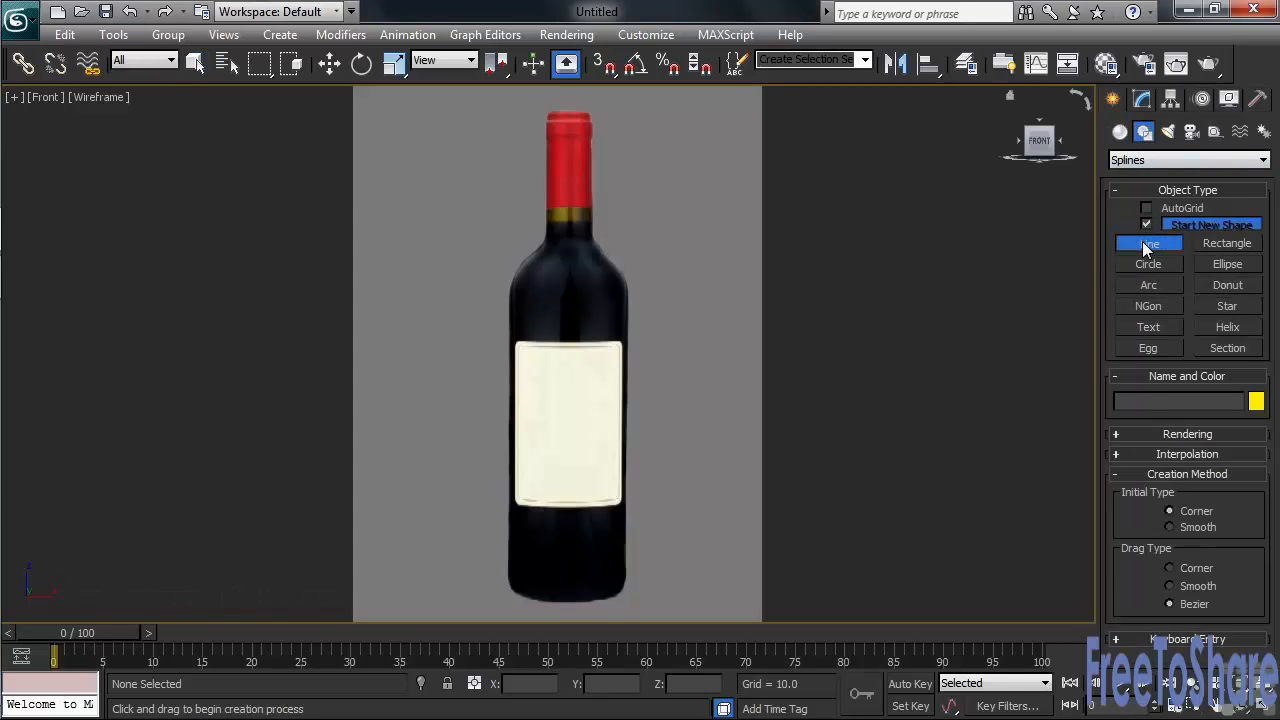
{"action": "left_click", "coordinate": [569, 602]}
{"action": "left_click", "coordinate": [623, 582]}
{"action": "left_click", "coordinate": [625, 278]}
{"action": "left_click", "coordinate": [603, 252]}
{"action": "left_click", "coordinate": [591, 224]}
{"action": "left_click", "coordinate": [590, 132]}
{"action": "left_click", "coordinate": [587, 114]}
{"action": "left_click", "coordinate": [571, 110]}
{"action": "right_click", "coordinate": [573, 116]}
{"action": "right_click", "coordinate": [584, 170]}
Move the traced half profile sideways off the reference image into the empty area beside it
{"action": "right_click", "coordinate": [590, 213]}
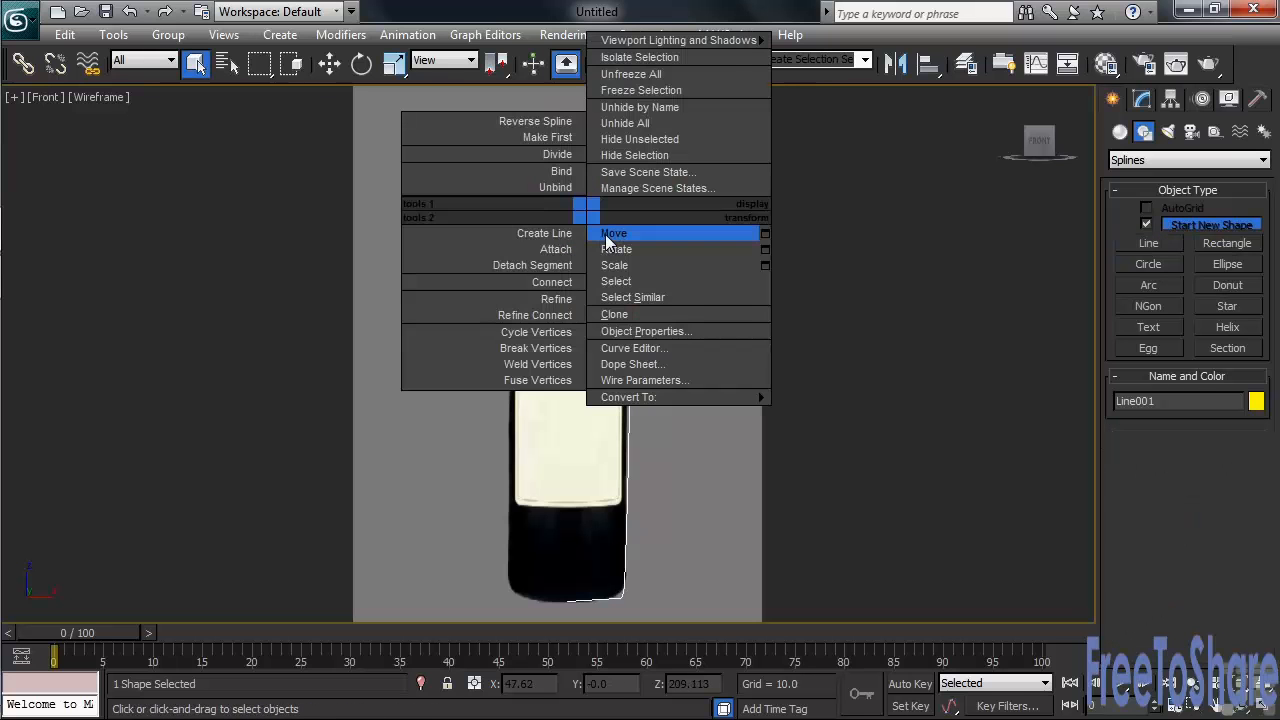
{"action": "left_click", "coordinate": [606, 236]}
{"action": "left_click_drag", "start_coordinate": [655, 318], "coordinate": [931, 334]}
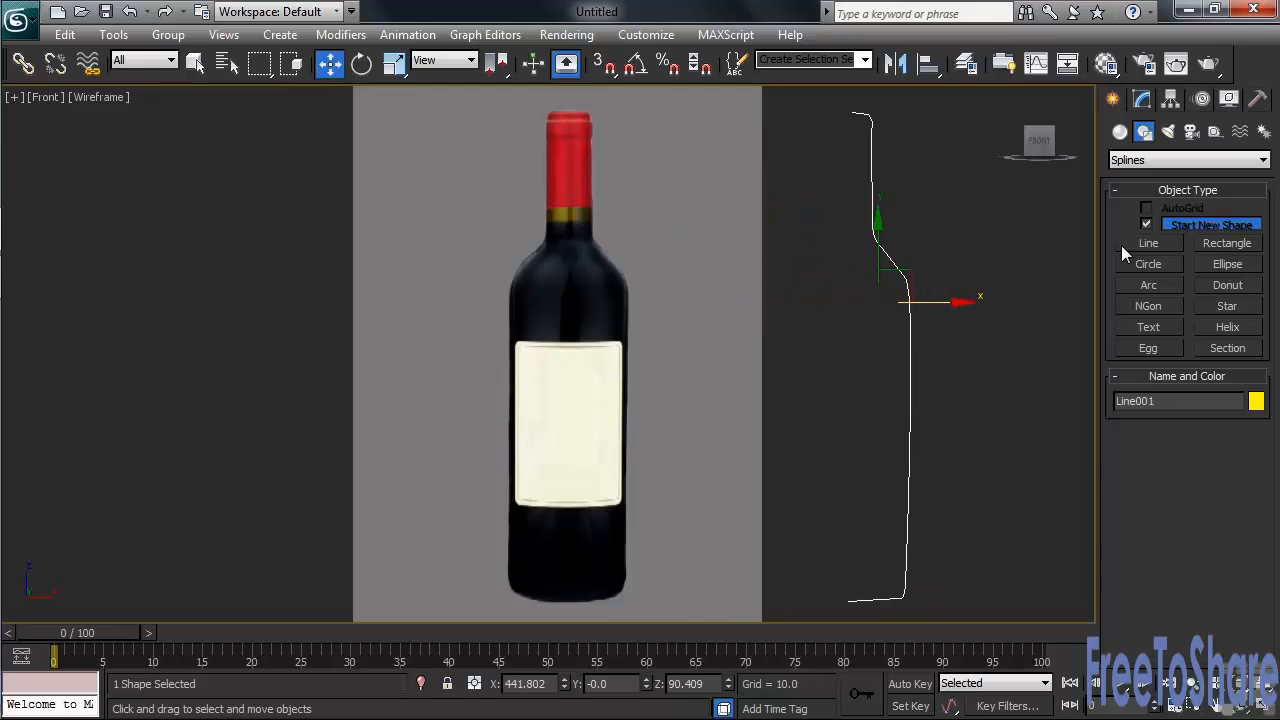
Apply a Lathe modifier with Min alignment to the bottle profile and move the shaded bottle back over the reference image
{"action": "left_click", "coordinate": [1142, 99]}
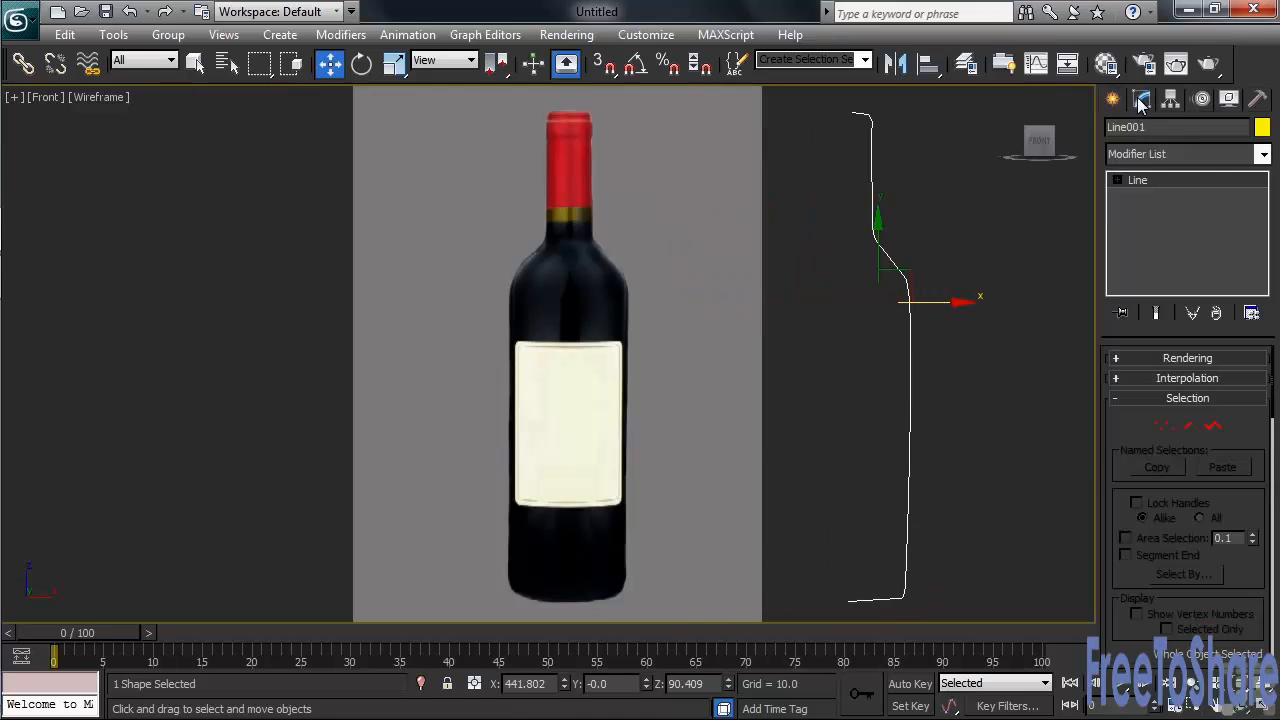
{"action": "left_click", "coordinate": [1264, 156]}
{"action": "left_click_drag", "start_coordinate": [1266, 200], "coordinate": [1258, 380]}
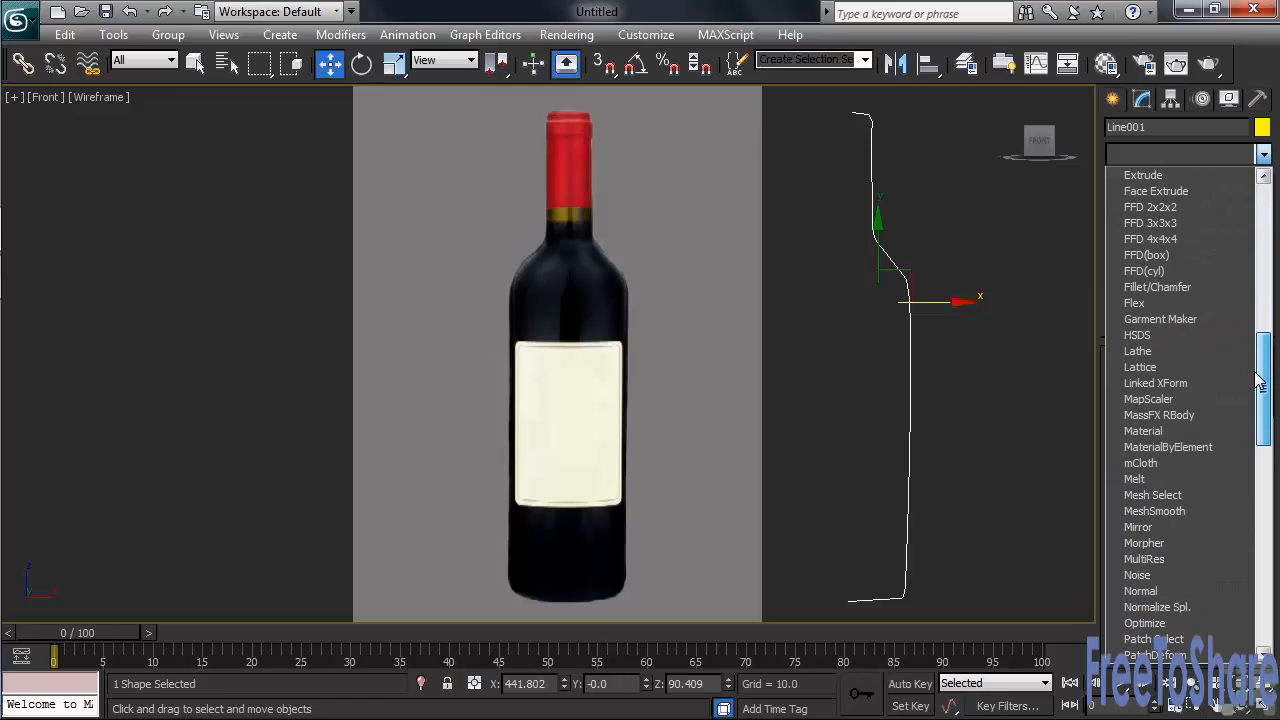
{"action": "left_click", "coordinate": [1137, 352]}
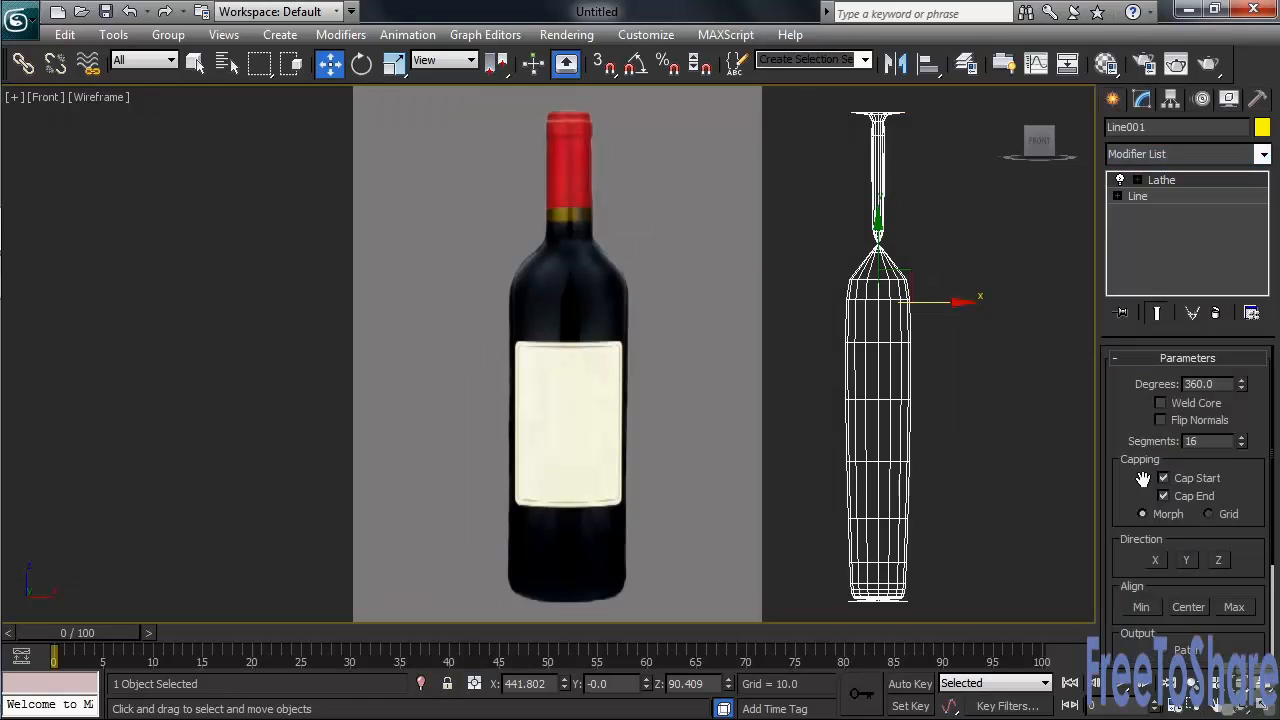
{"action": "left_click", "coordinate": [1141, 607]}
{"action": "key", "text": "F3"}
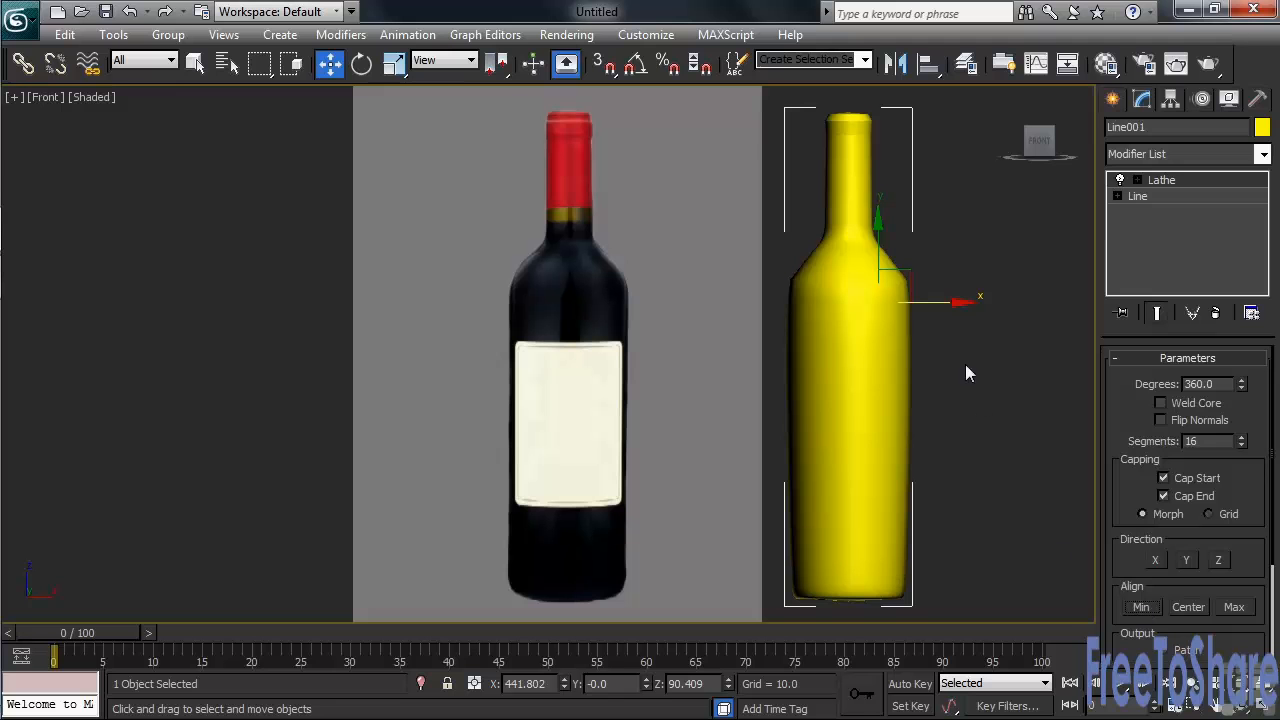
{"action": "left_click_drag", "start_coordinate": [943, 297], "coordinate": [671, 280]}
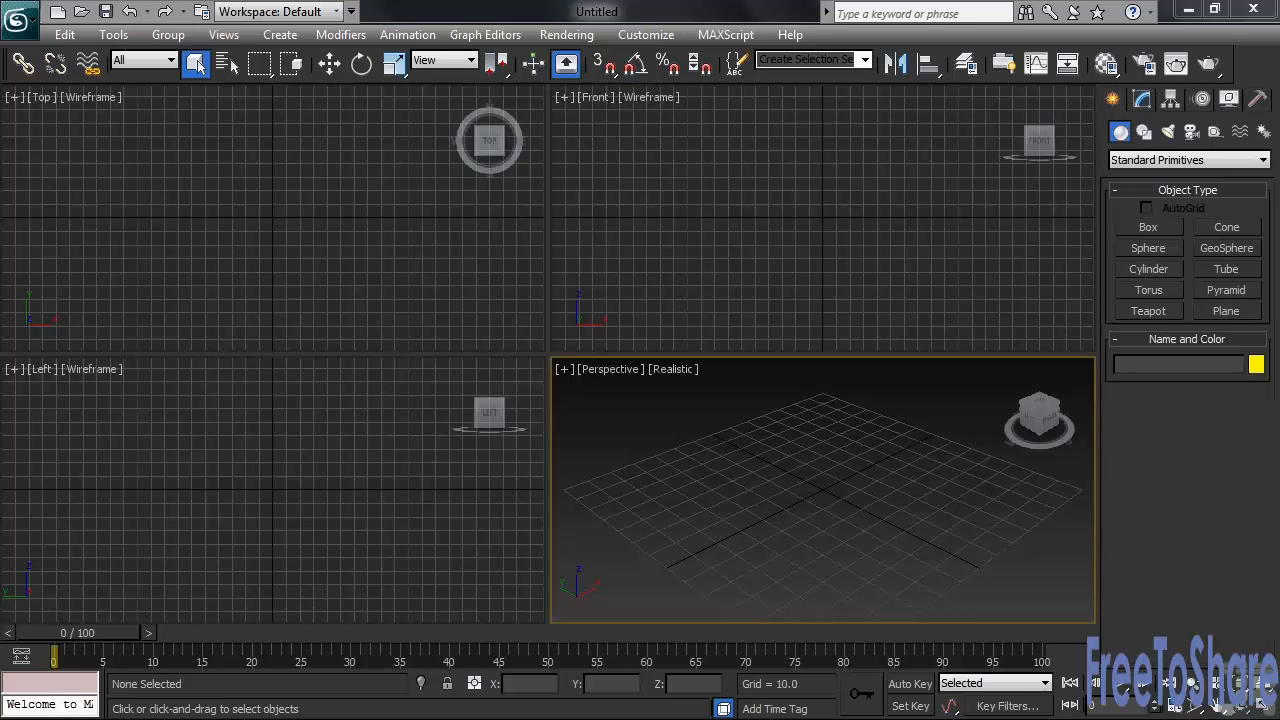
In the maximized Front viewport, draw a curved open half profile of a vase with the Line tool, starting low on the vertical axis
{"action": "left_click", "coordinate": [997, 315]}
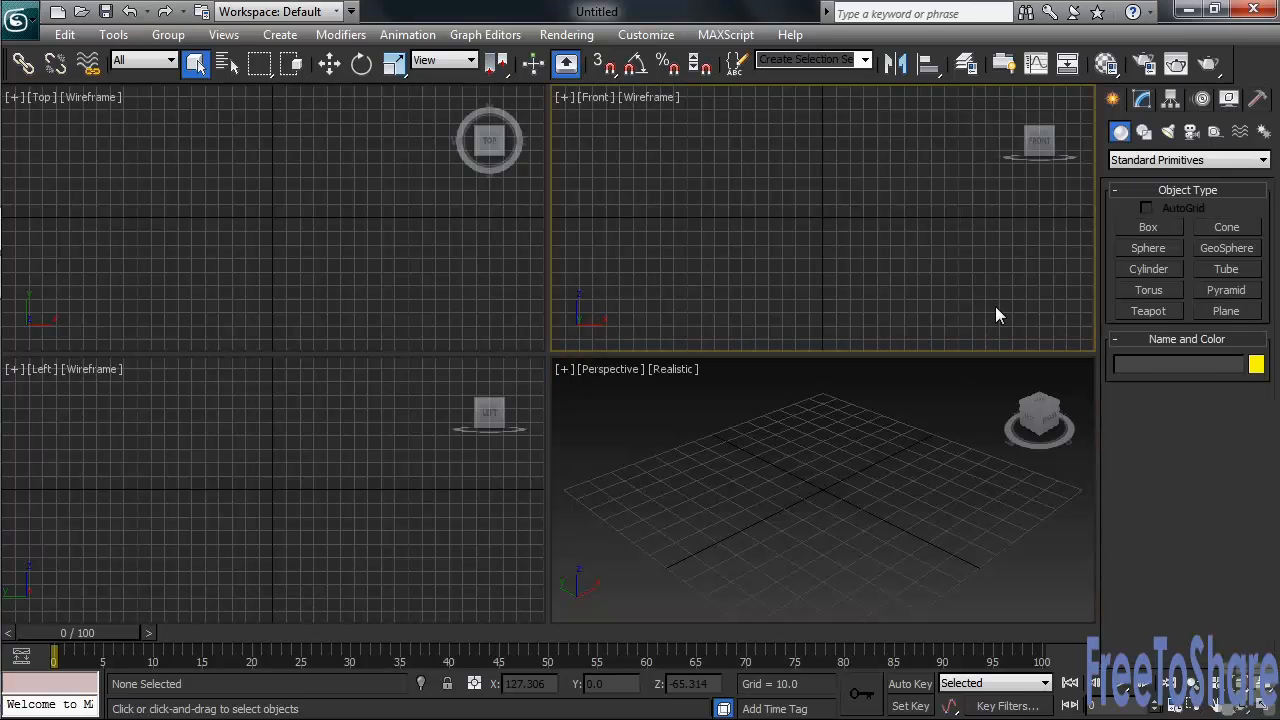
{"action": "key", "text": "alt+w"}
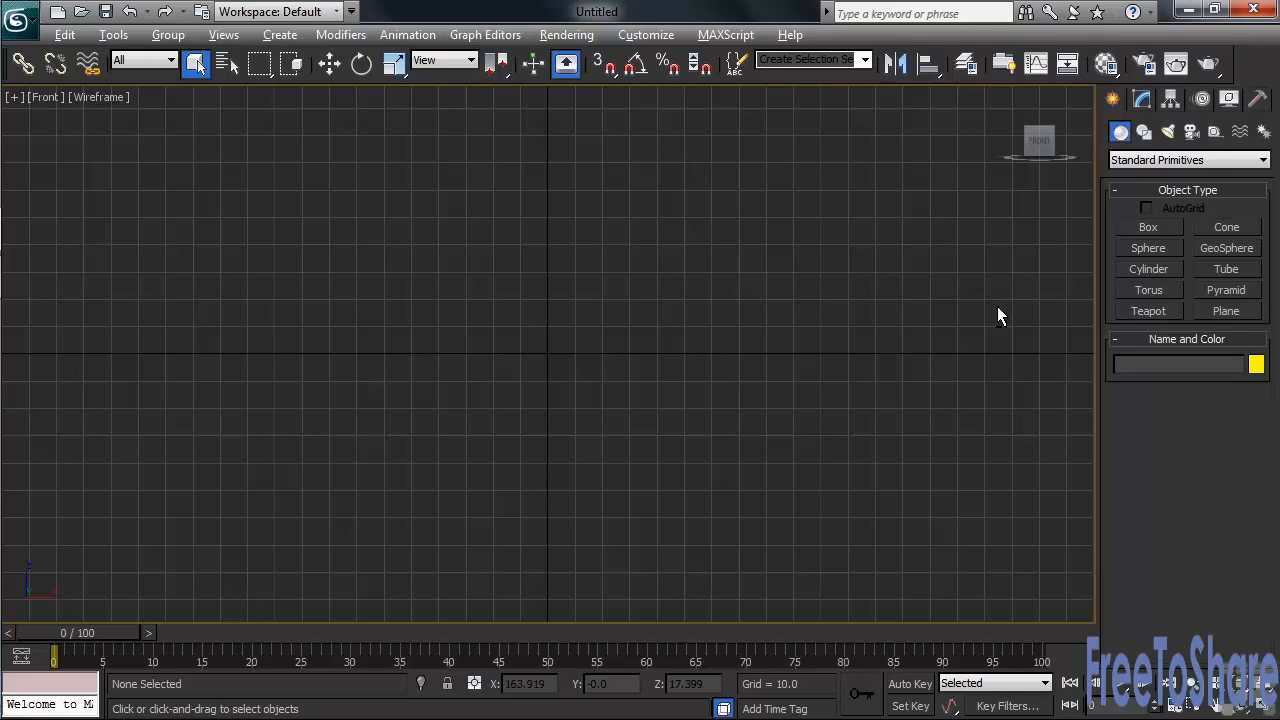
{"action": "left_click", "coordinate": [1144, 133]}
{"action": "left_click", "coordinate": [1148, 243]}
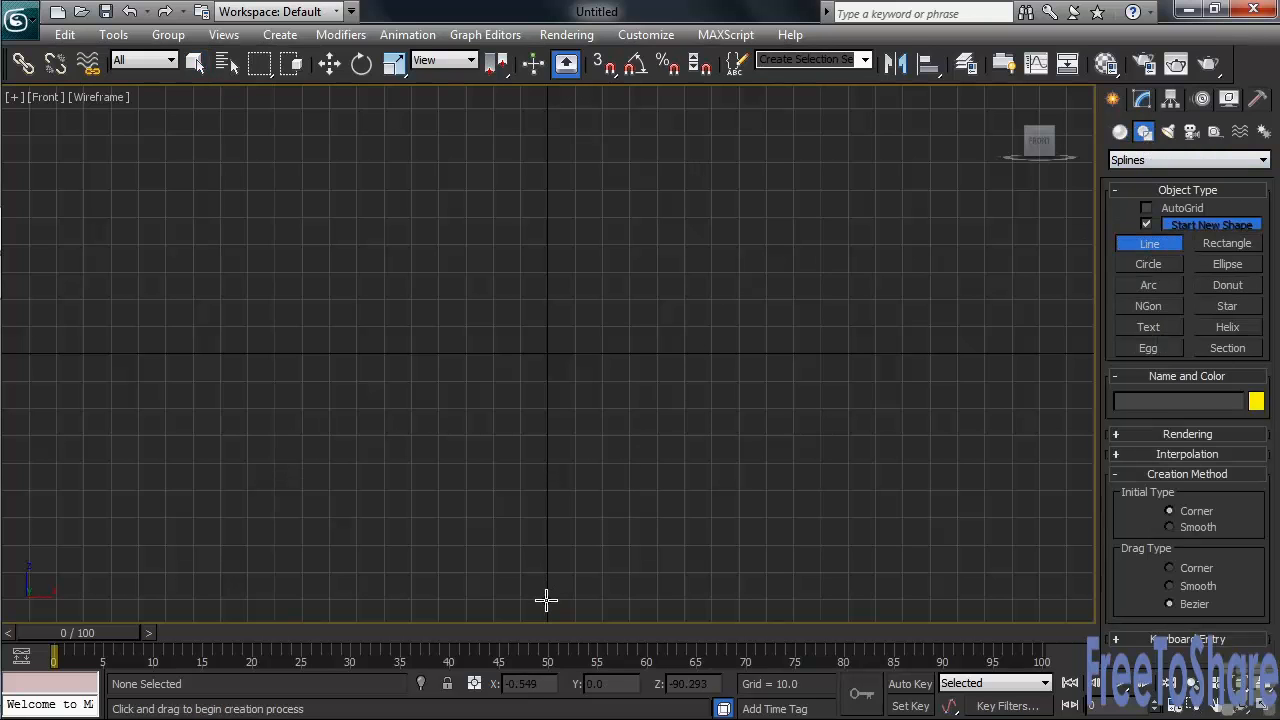
{"action": "left_click", "coordinate": [547, 600]}
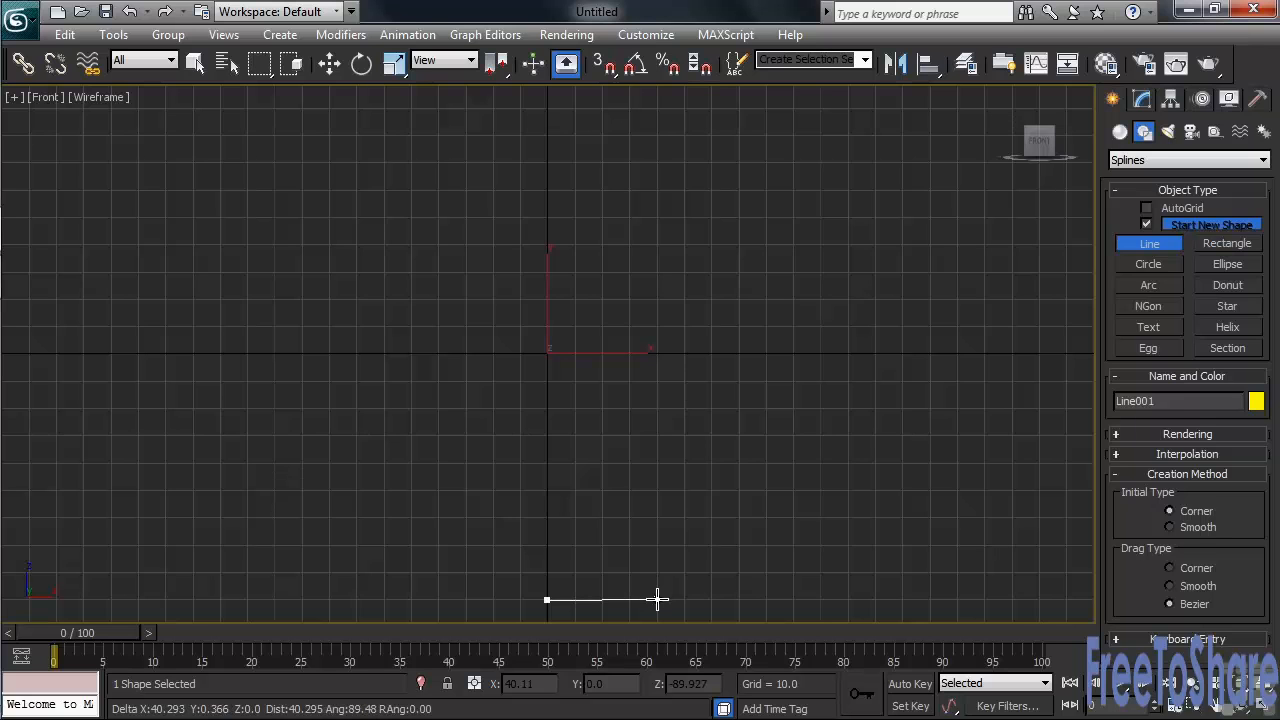
{"action": "left_click", "coordinate": [658, 600]}
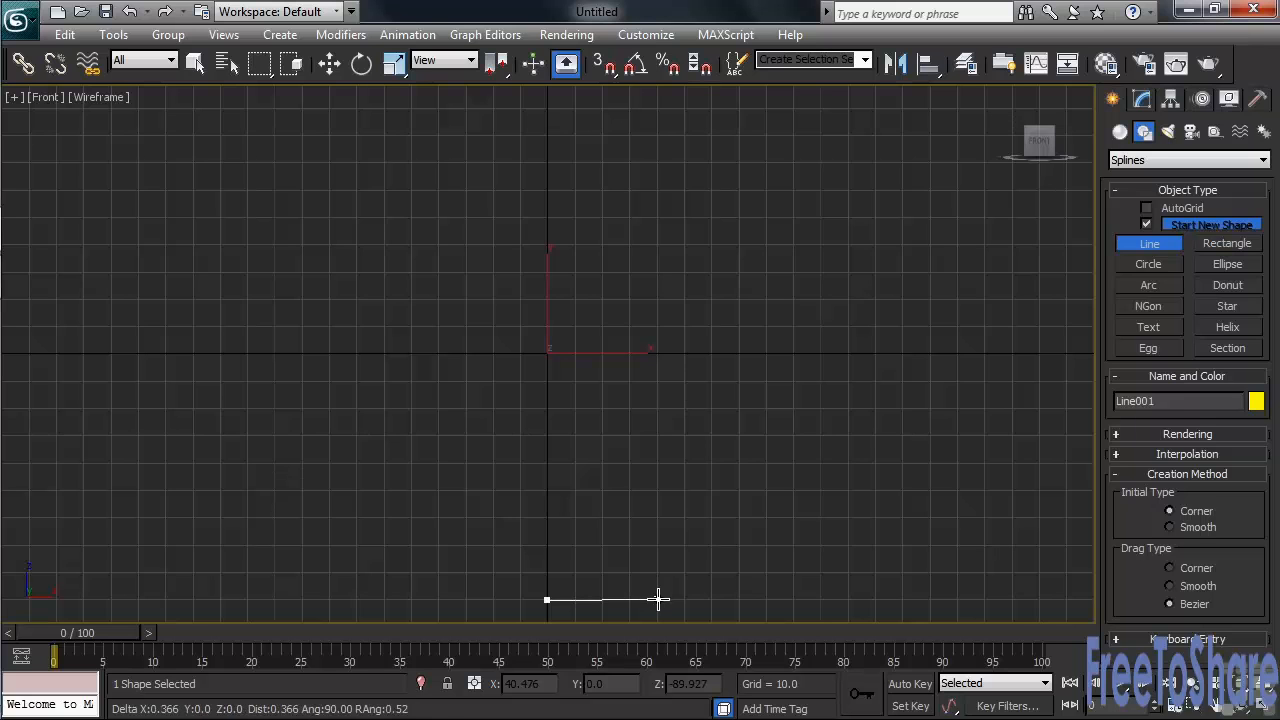
{"action": "left_click_drag", "start_coordinate": [779, 367], "coordinate": [764, 285]}
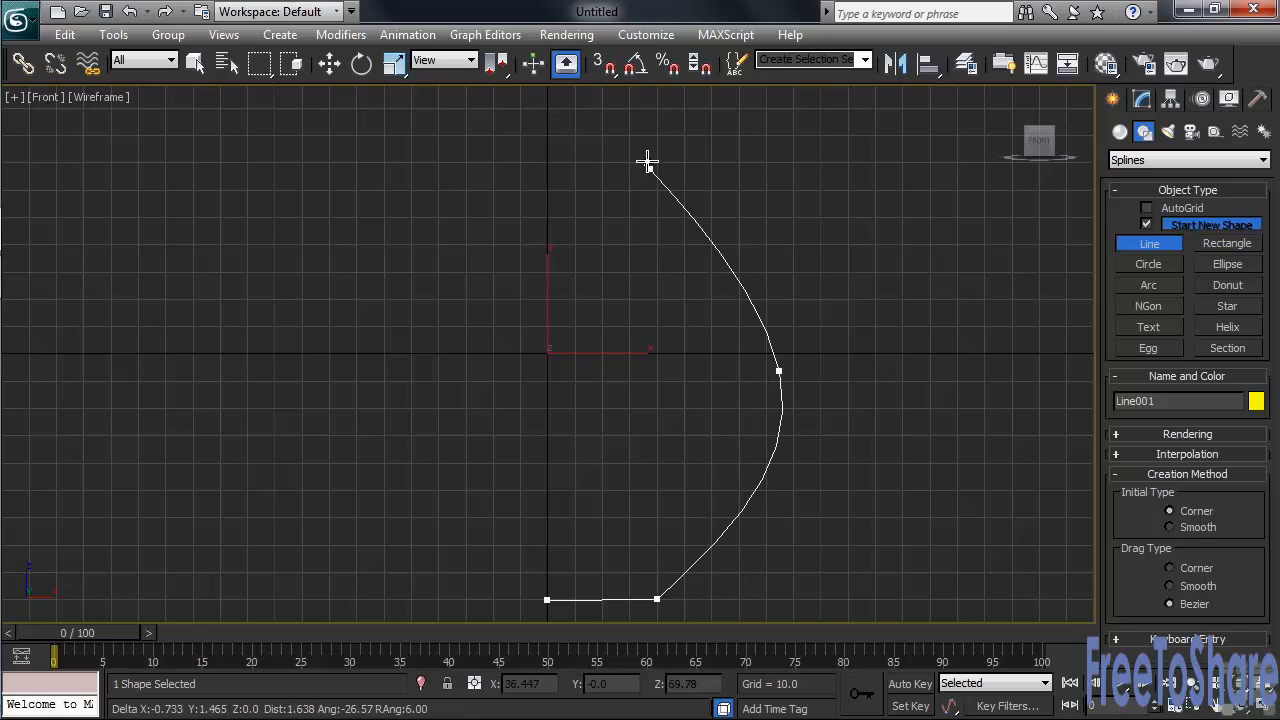
{"action": "left_click", "coordinate": [668, 101]}
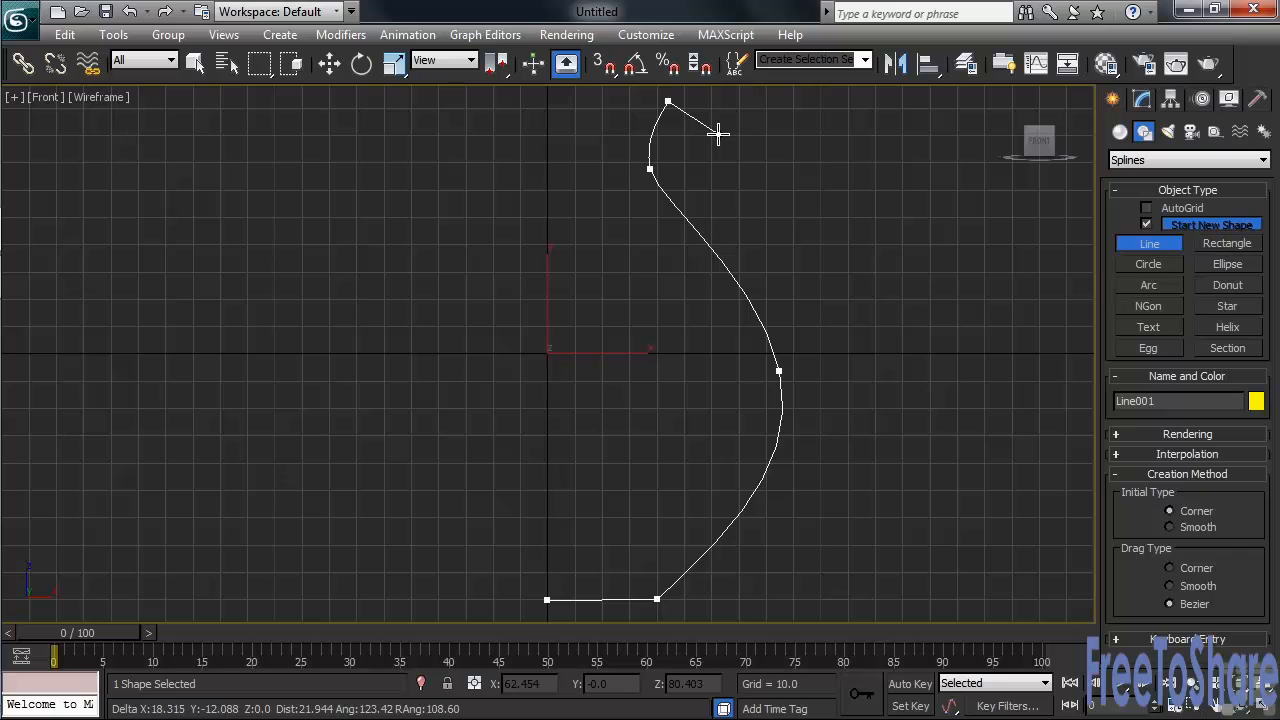
{"action": "right_click", "coordinate": [718, 133]}
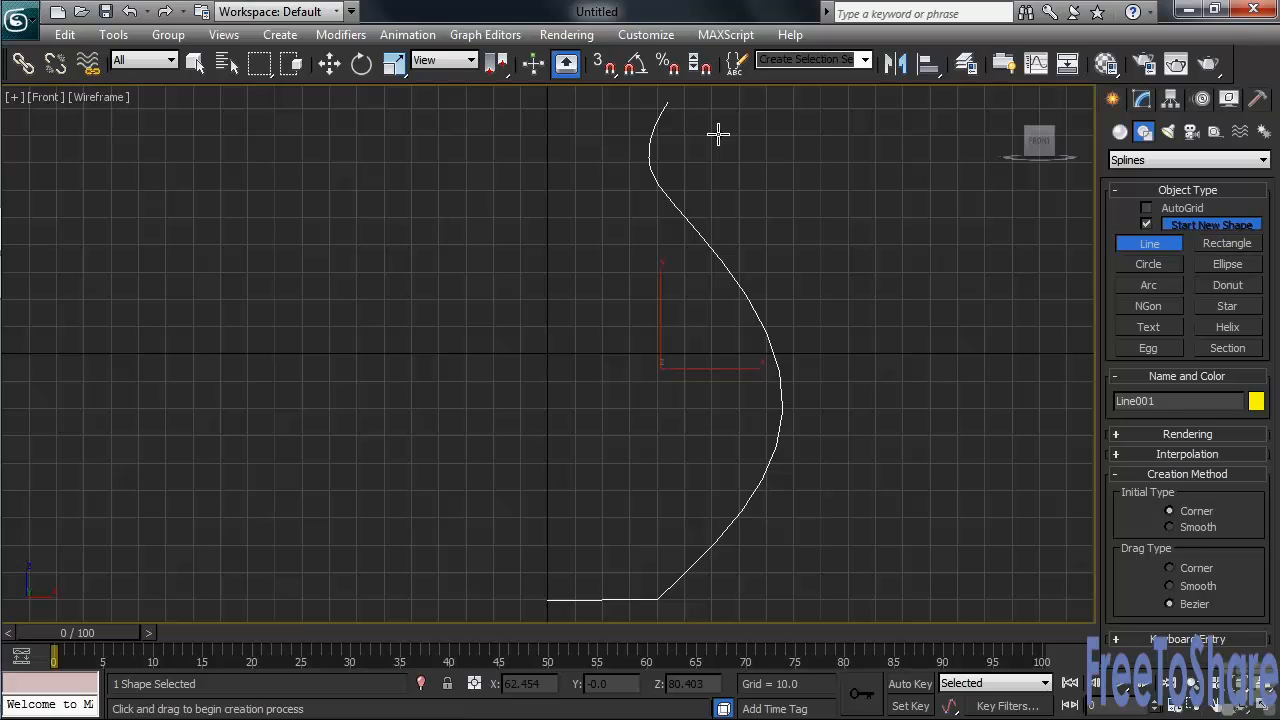
Apply a Lathe modifier to the vase profile
{"action": "left_click", "coordinate": [1142, 99]}
{"action": "left_click", "coordinate": [1264, 157]}
{"action": "left_click_drag", "start_coordinate": [1265, 216], "coordinate": [1262, 357]}
{"action": "left_click", "coordinate": [1140, 383]}
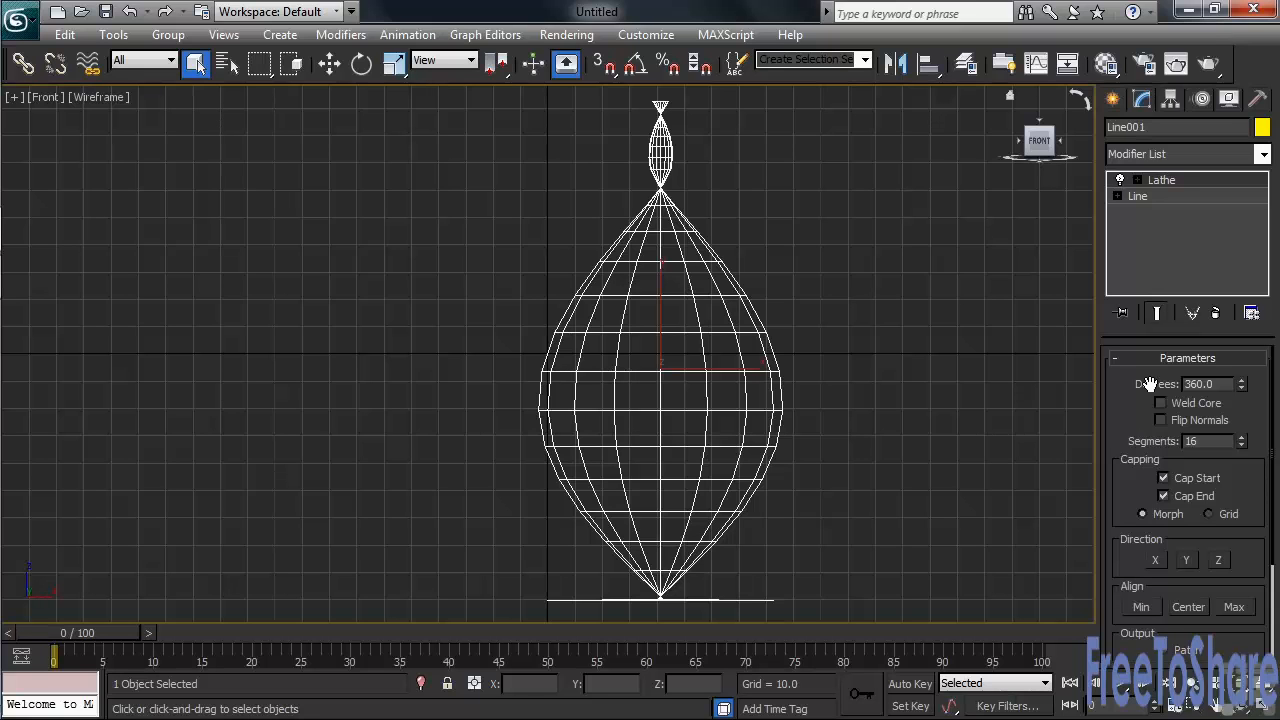
Try the Center and Max alignments for the Lathe axis, and set the alignment to Min
{"action": "left_click", "coordinate": [1188, 609]}
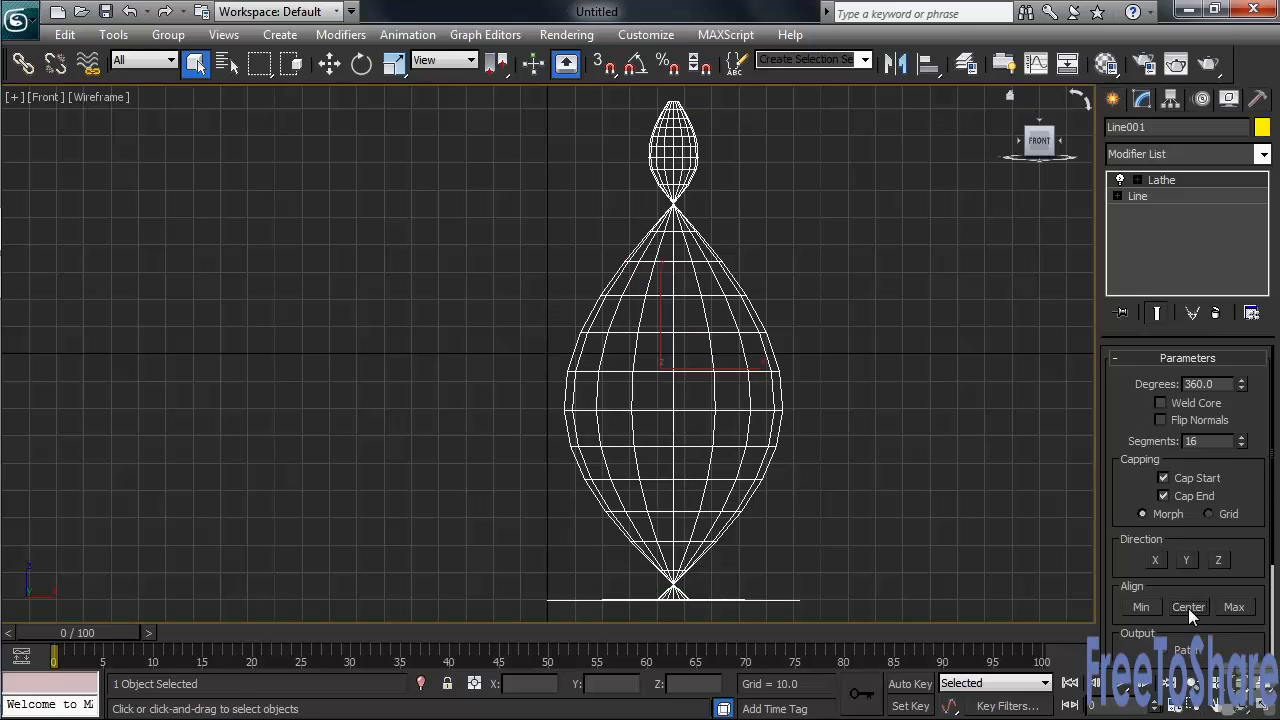
{"action": "left_click", "coordinate": [1234, 609]}
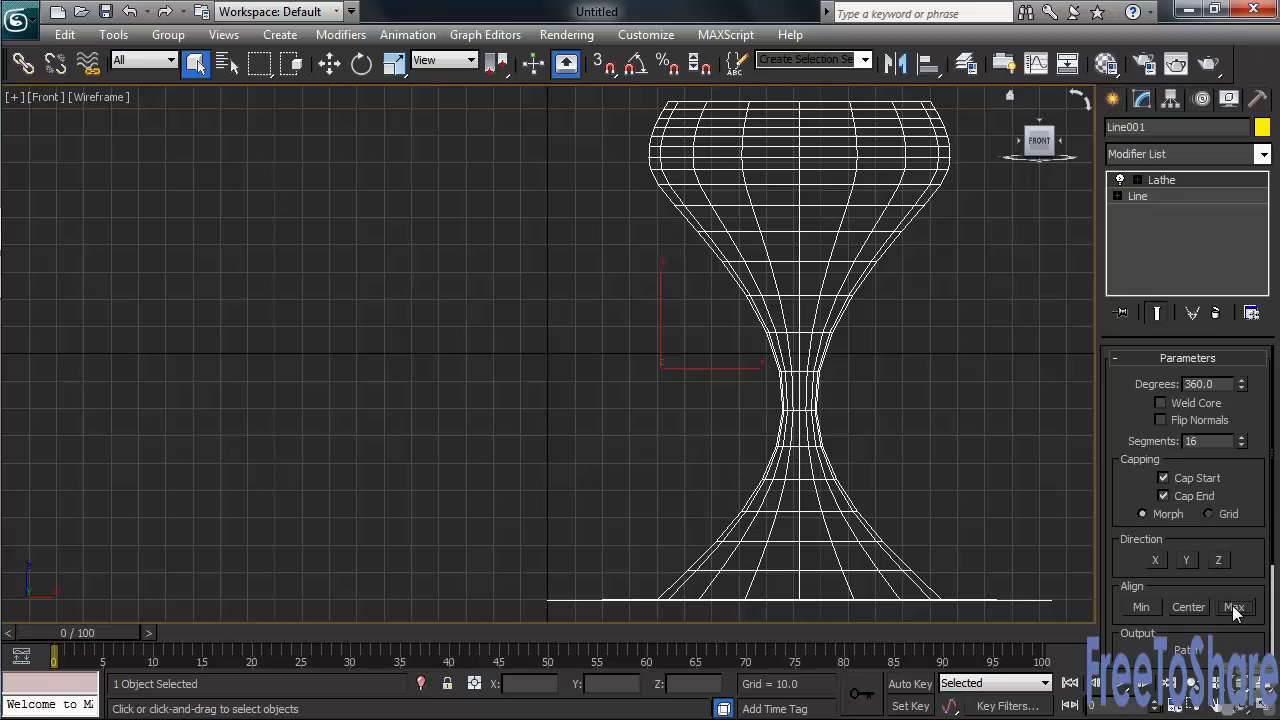
{"action": "left_click", "coordinate": [1140, 607]}
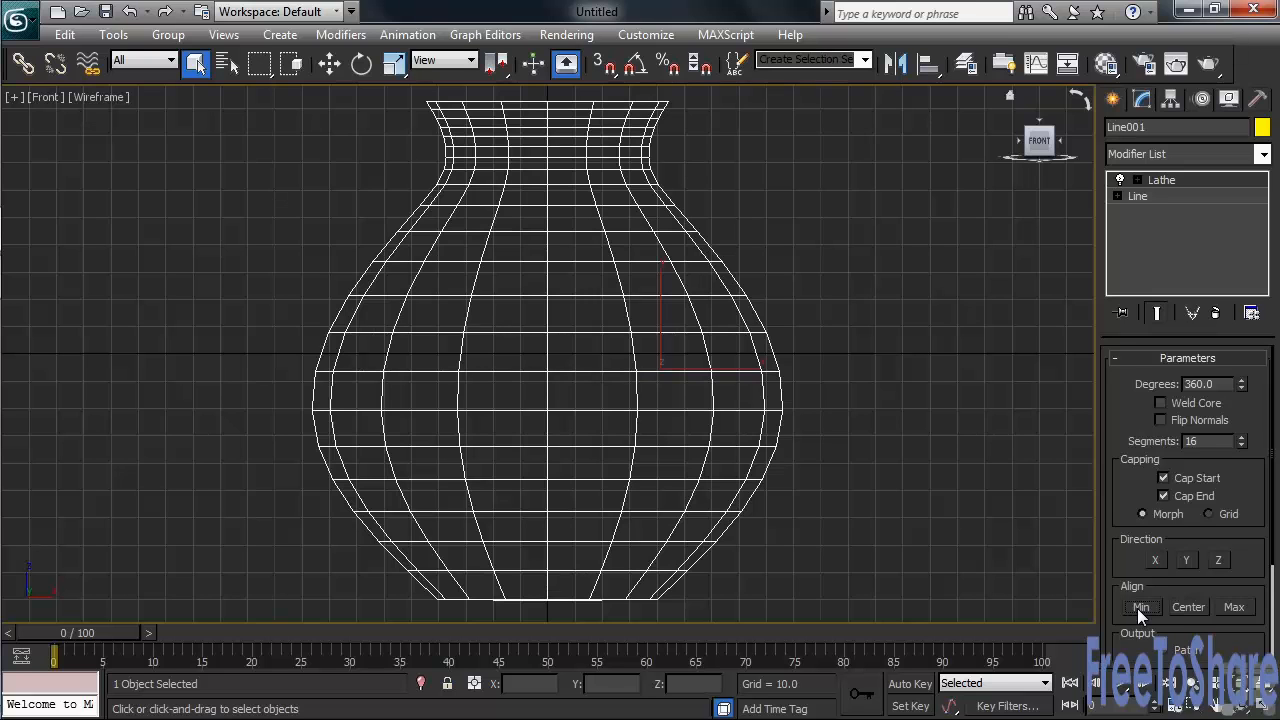
In the maximized Perspective view with edged faces shown temporarily, set the Lathe's segments to 39 and try out its Degrees value
{"action": "key", "text": "alt+w"}
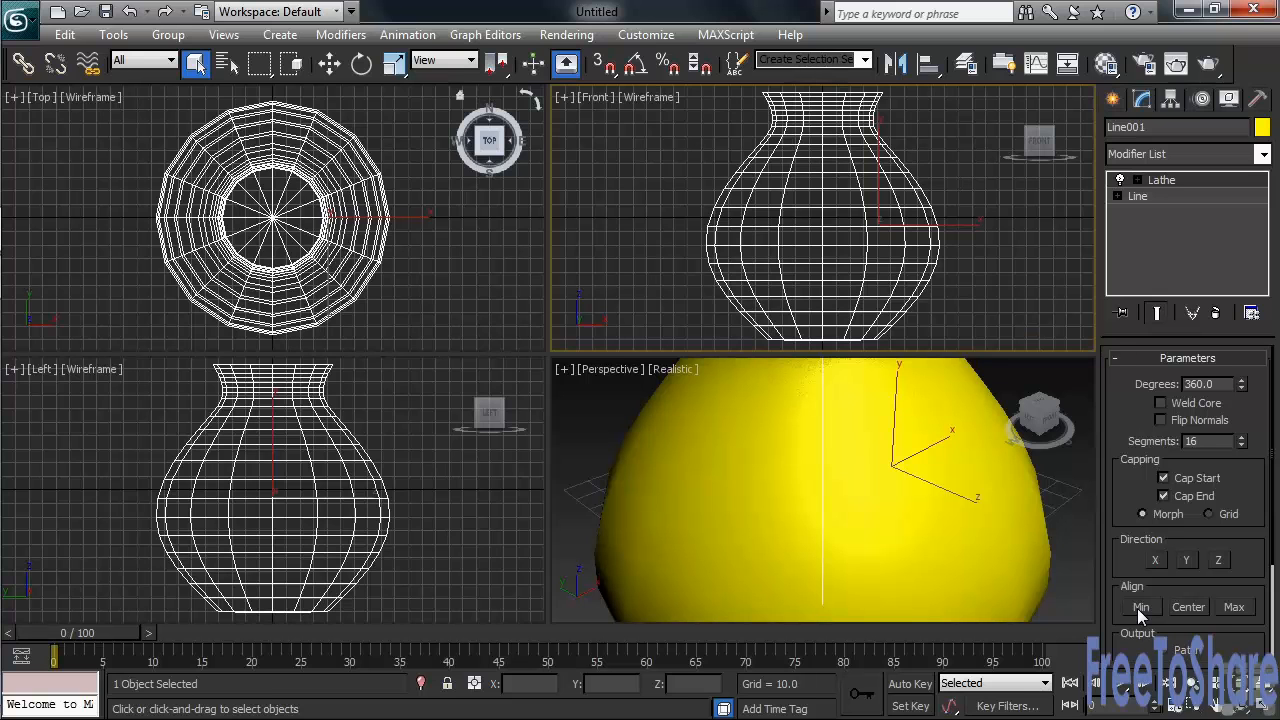
{"action": "right_click", "coordinate": [1060, 600]}
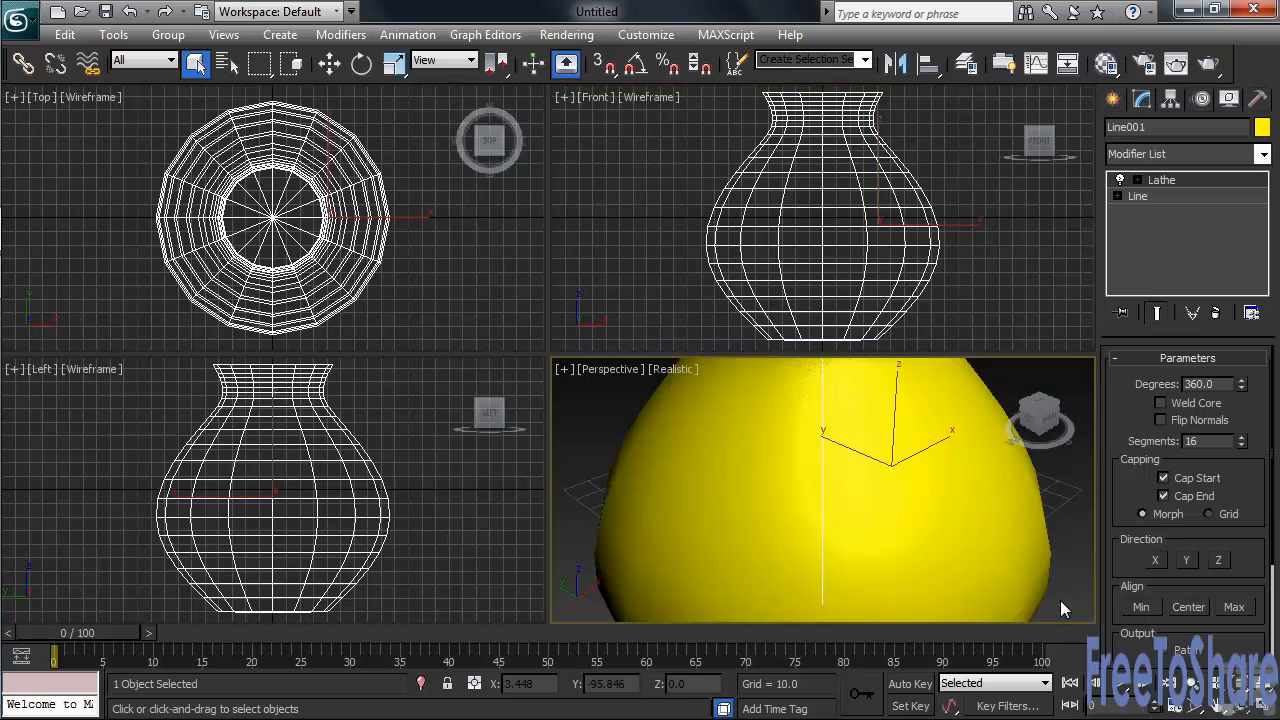
{"action": "key", "text": "alt+w"}
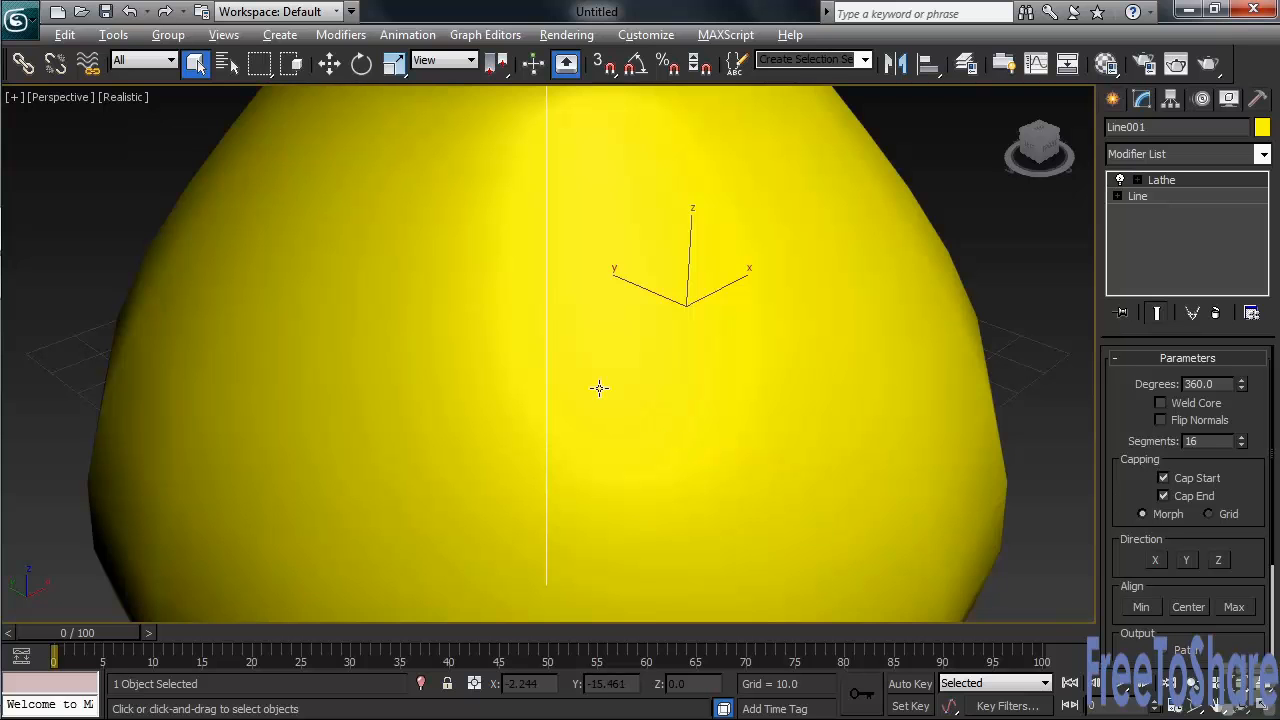
{"action": "scroll", "coordinate": [599, 388], "scroll_direction": "down", "scroll_amount": 5}
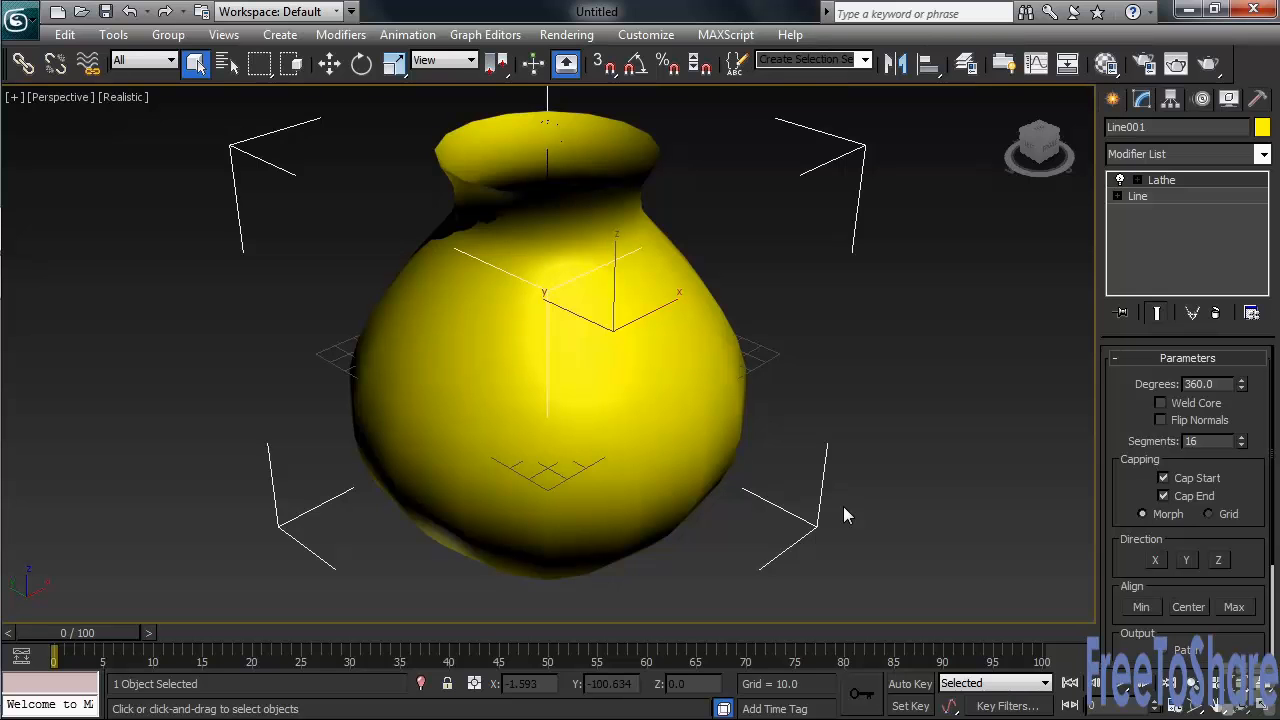
{"action": "key", "text": "F4"}
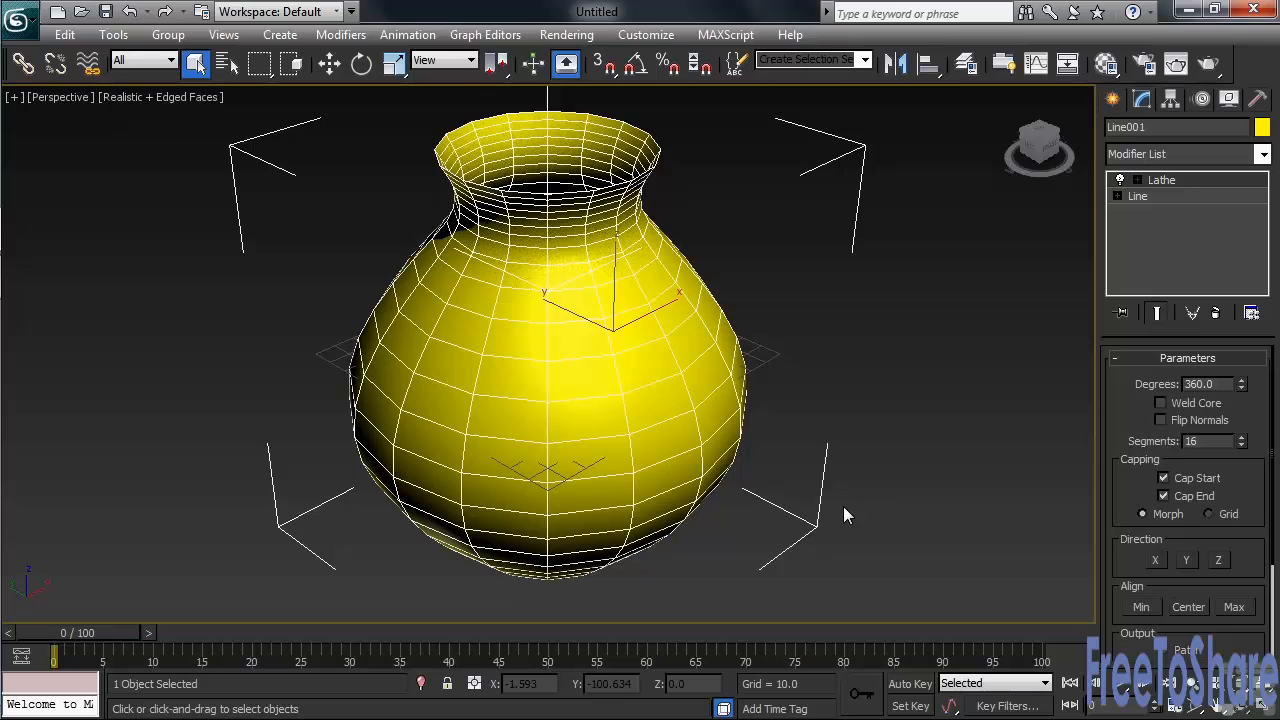
{"action": "left_click_drag", "start_coordinate": [1241, 443], "coordinate": [1210, 398]}
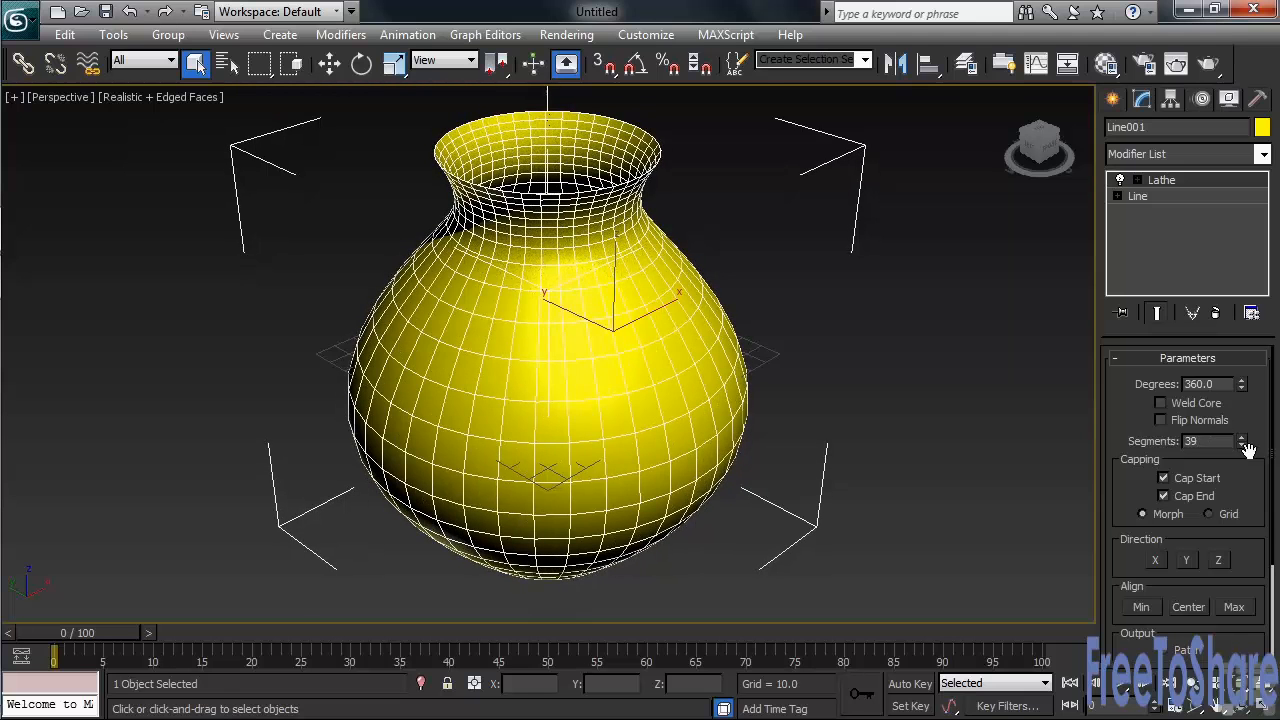
{"action": "left_click_drag", "start_coordinate": [1242, 385], "coordinate": [1238, 335]}
{"action": "key", "text": "F4"}
Enable Weld Core on the Lathe to clean up the centre of the vase's base
{"action": "middle_click_drag", "start_coordinate": [562, 445], "coordinate": [780, 354], "text": "alt"}
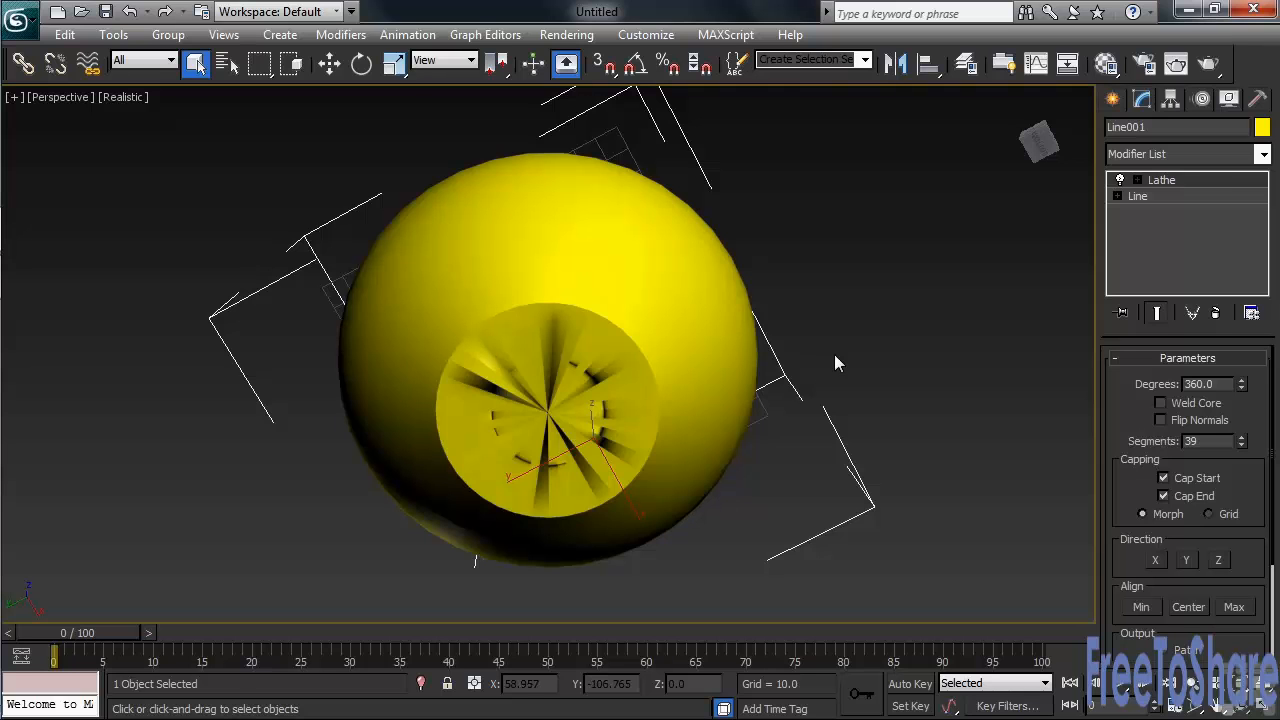
{"action": "left_click", "coordinate": [1160, 404]}
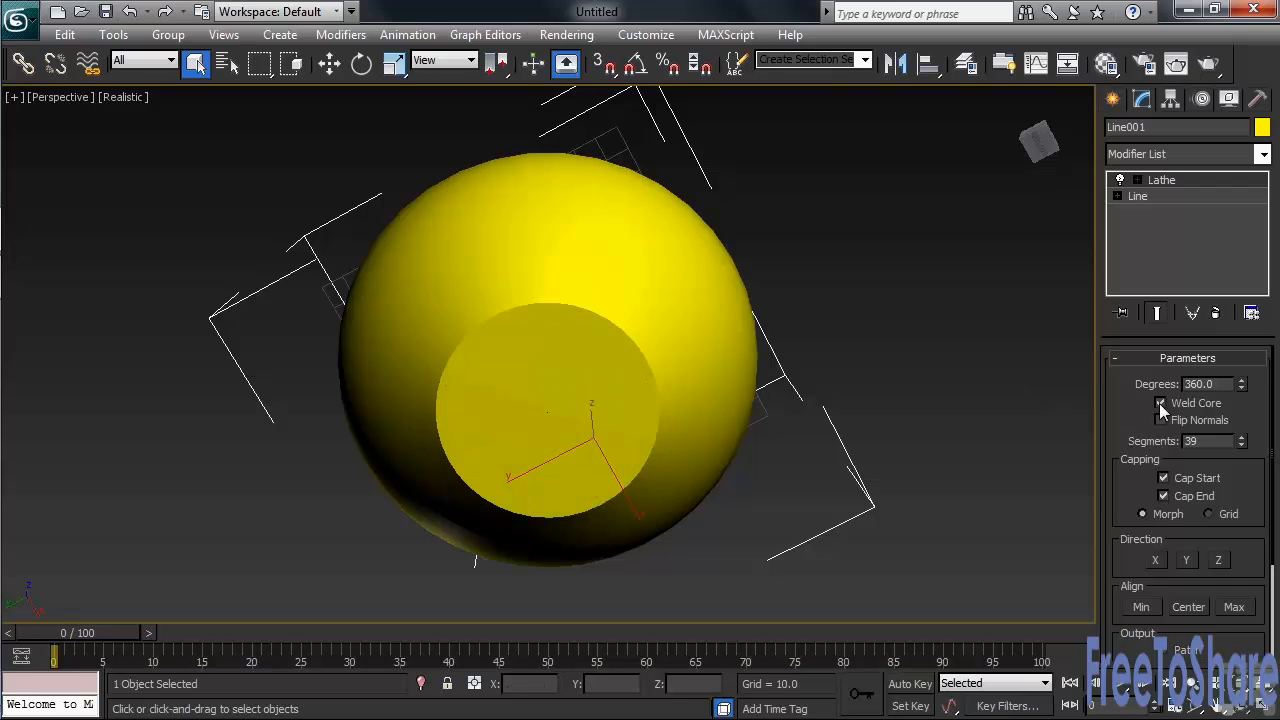
{"action": "middle_click_drag", "start_coordinate": [709, 303], "coordinate": [532, 463], "text": "alt"}
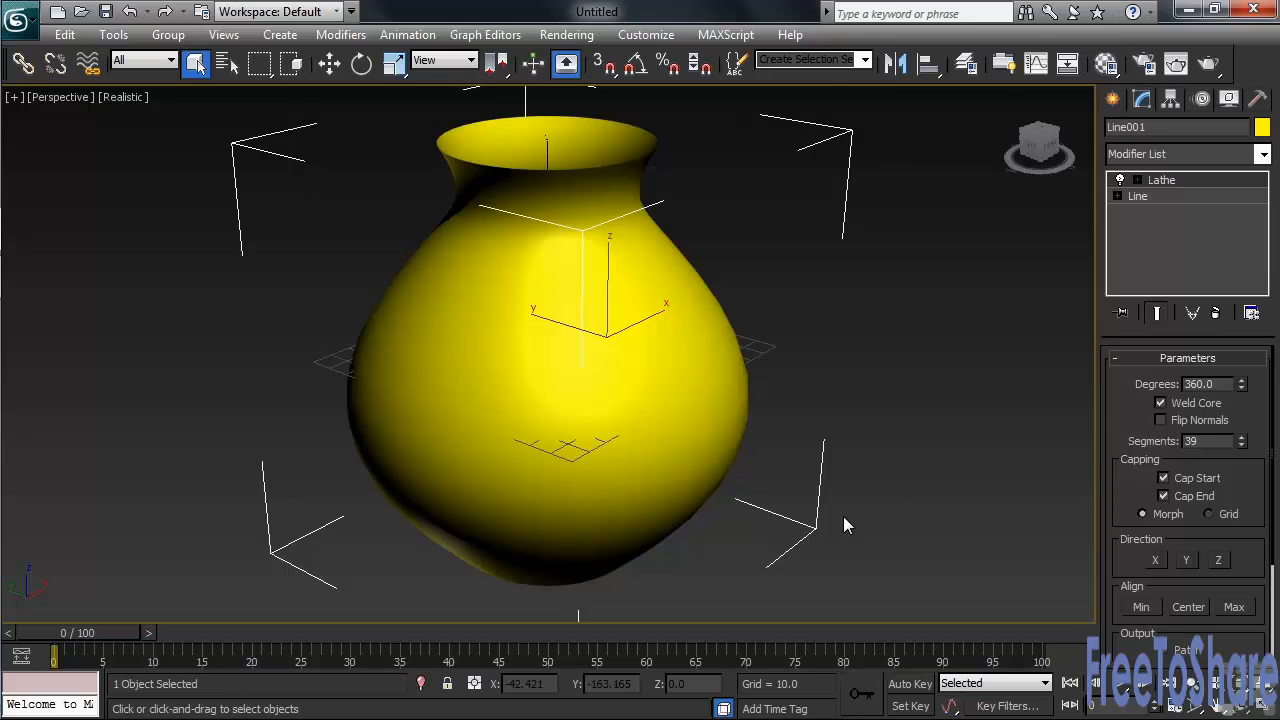
Render the Perspective view to compare the vase with Flip Normals on and off, leaving the option off
{"action": "left_click", "coordinate": [1210, 62]}
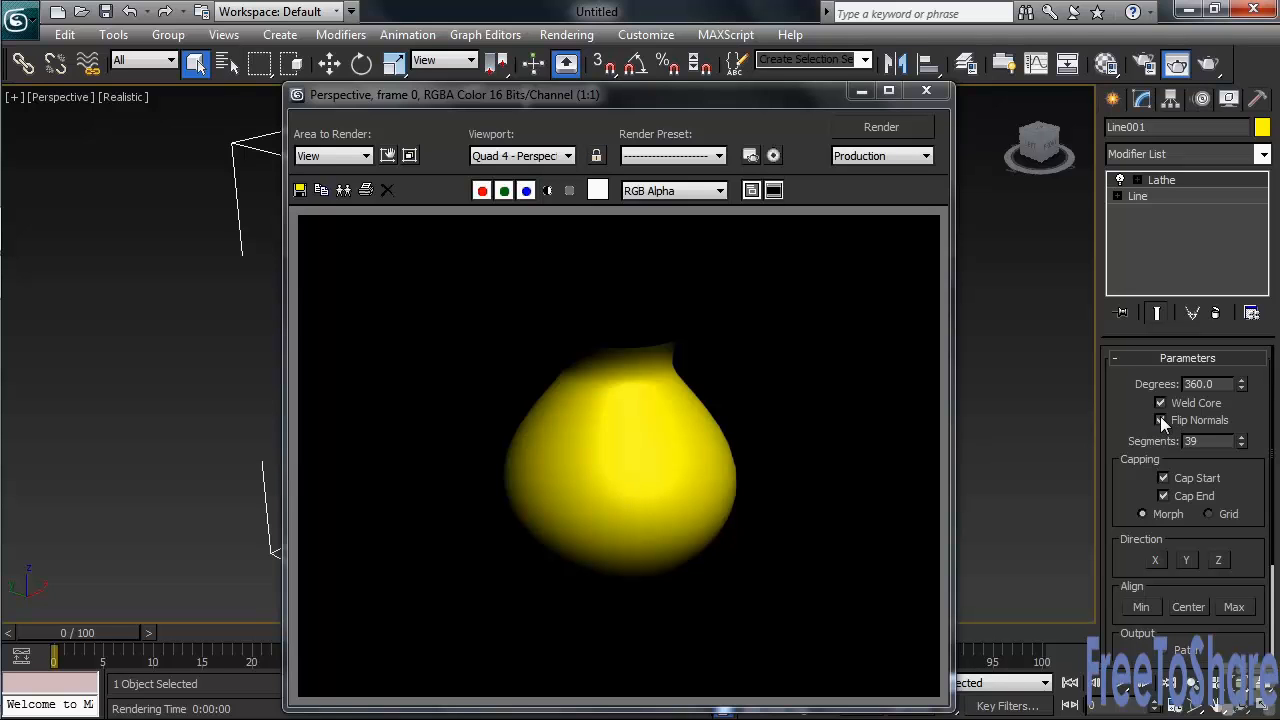
{"action": "left_click", "coordinate": [893, 128]}
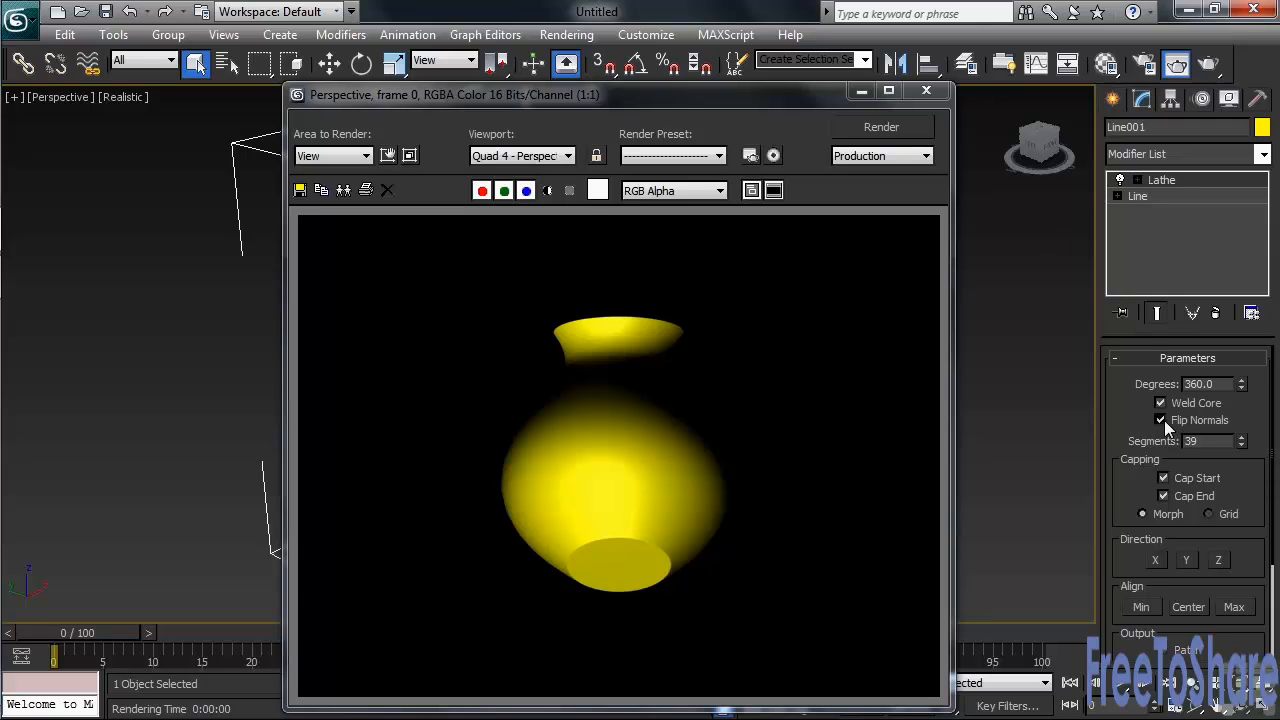
{"action": "left_click", "coordinate": [881, 127]}
{"action": "left_click", "coordinate": [922, 92]}
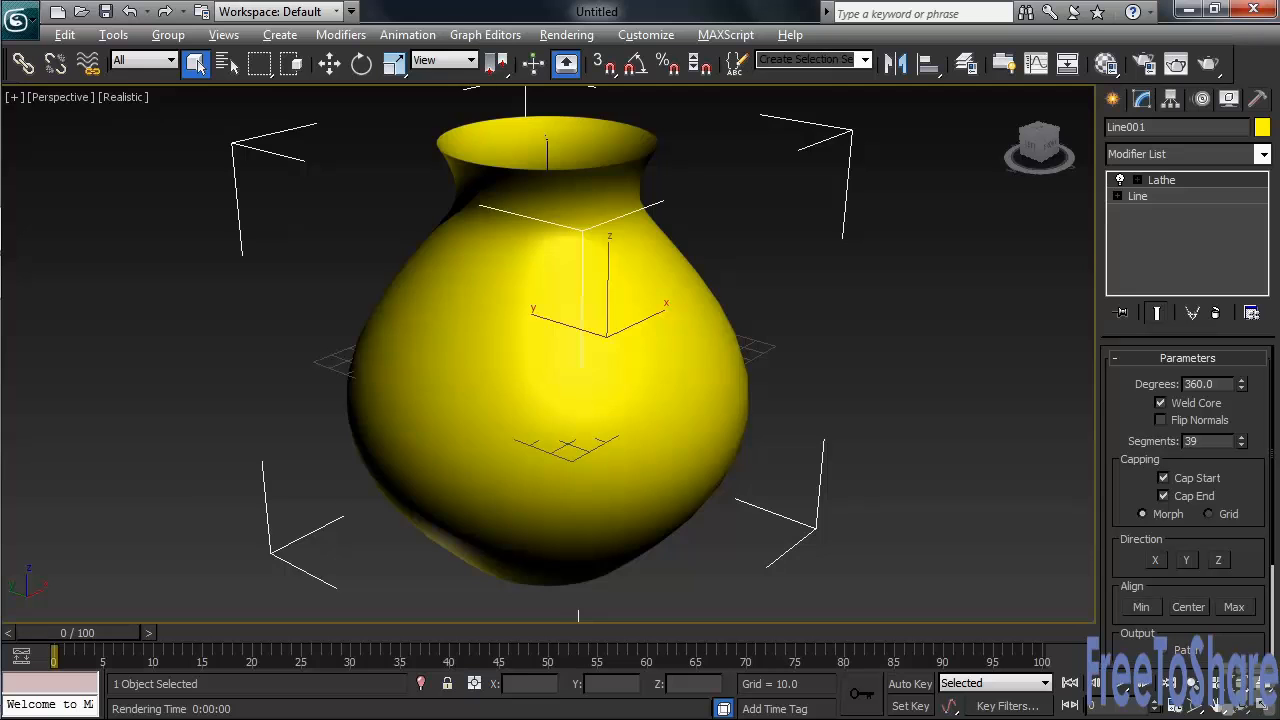
At the Line's vertex level, move the widest-point vertex of the vase profile down to about X 83, Z -31 in the Front view
{"action": "key", "text": "alt+w"}
{"action": "right_click", "coordinate": [988, 313]}
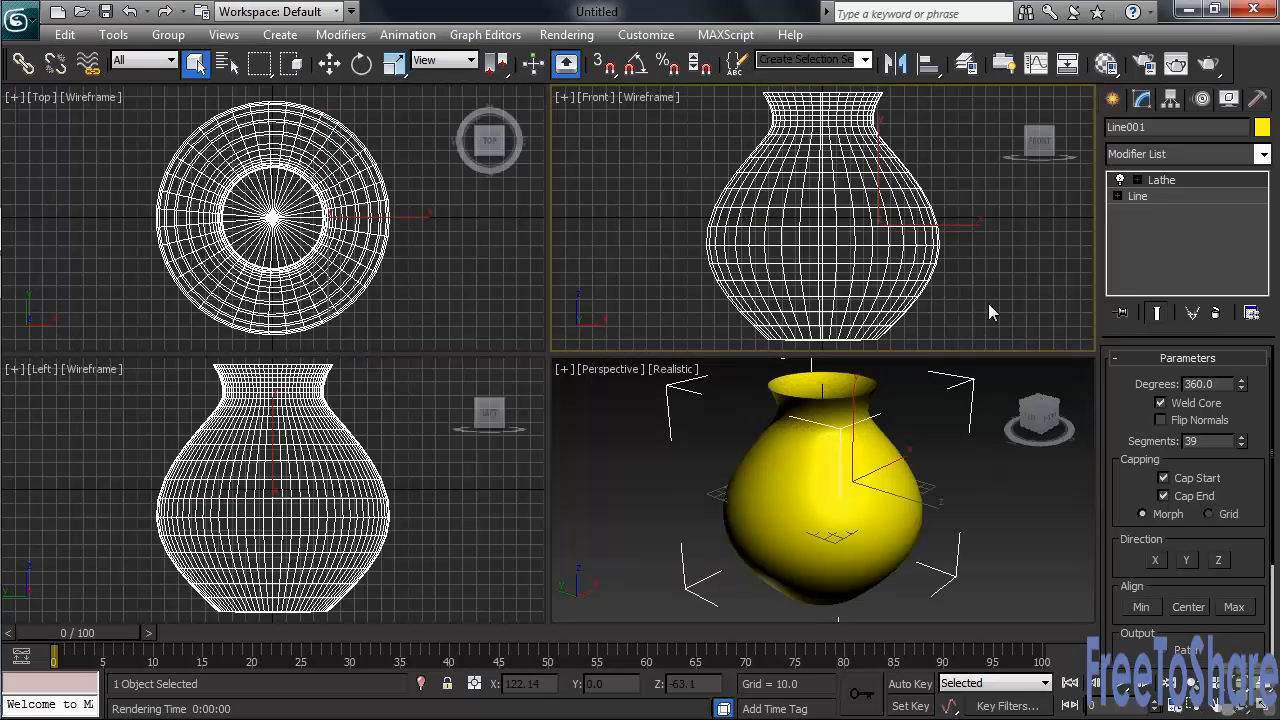
{"action": "left_click", "coordinate": [1118, 196]}
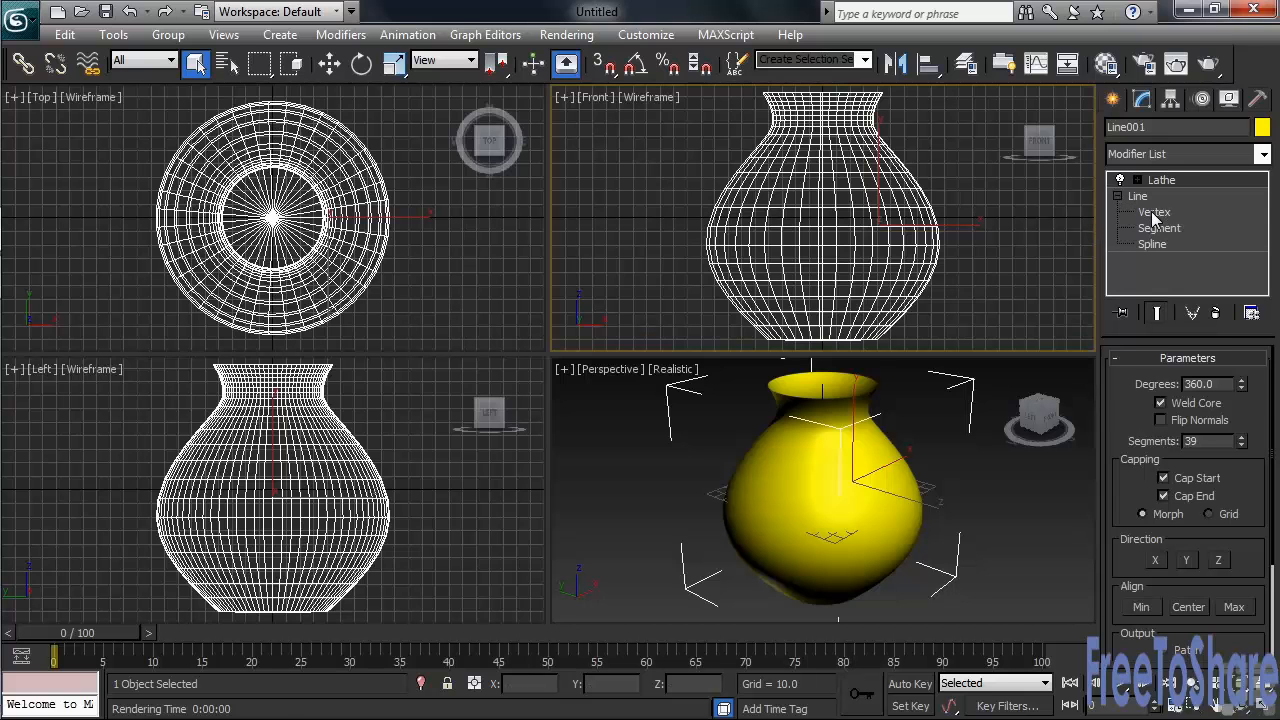
{"action": "left_click", "coordinate": [1154, 213]}
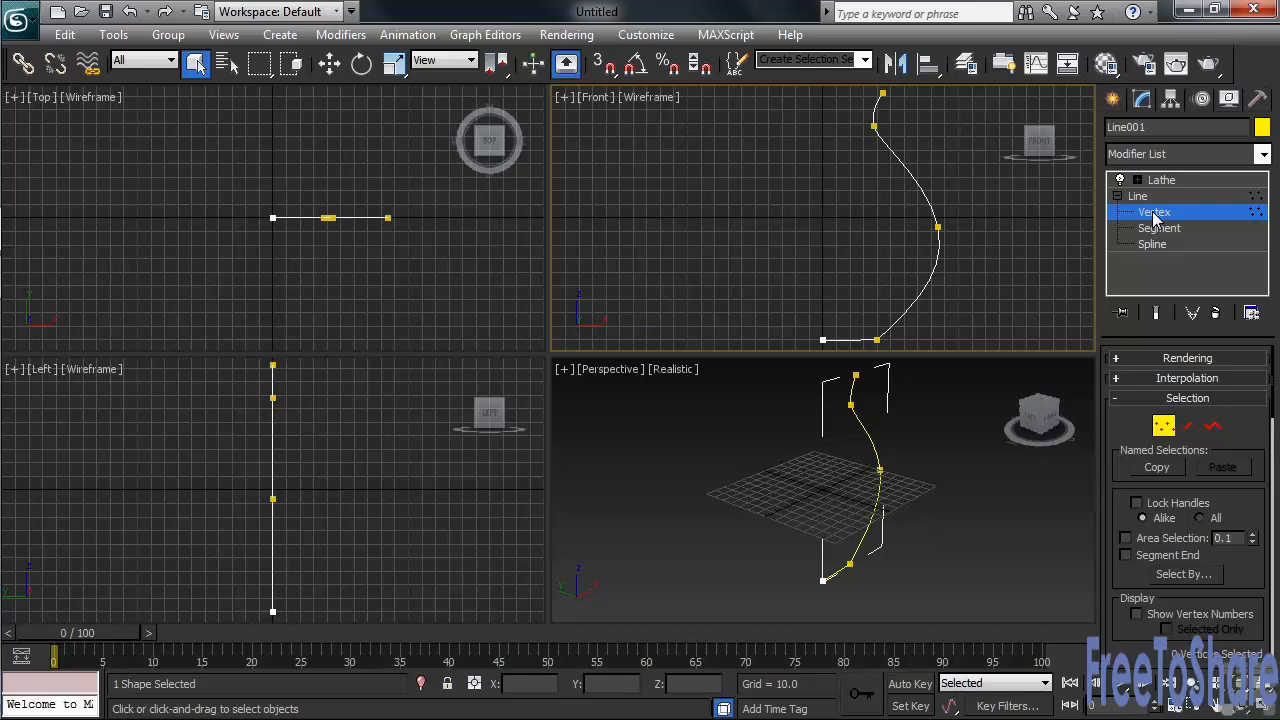
{"action": "left_click_drag", "start_coordinate": [985, 210], "coordinate": [905, 251]}
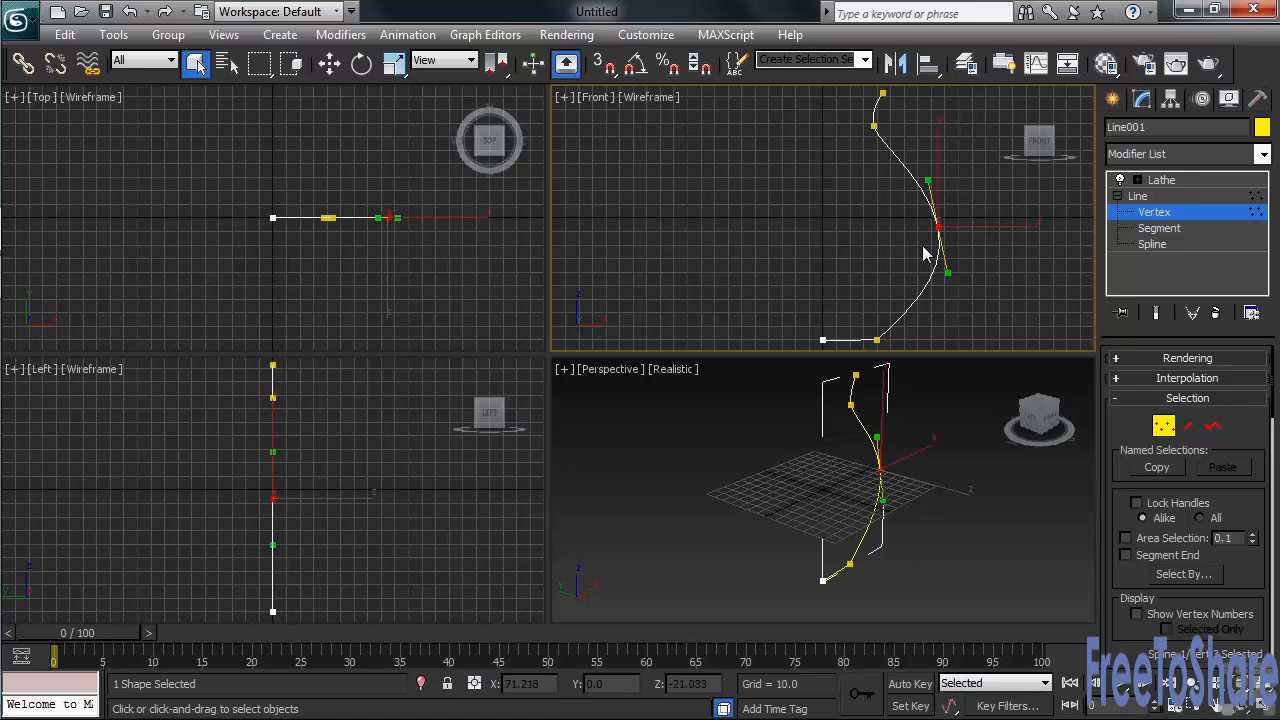
{"action": "right_click", "coordinate": [943, 265]}
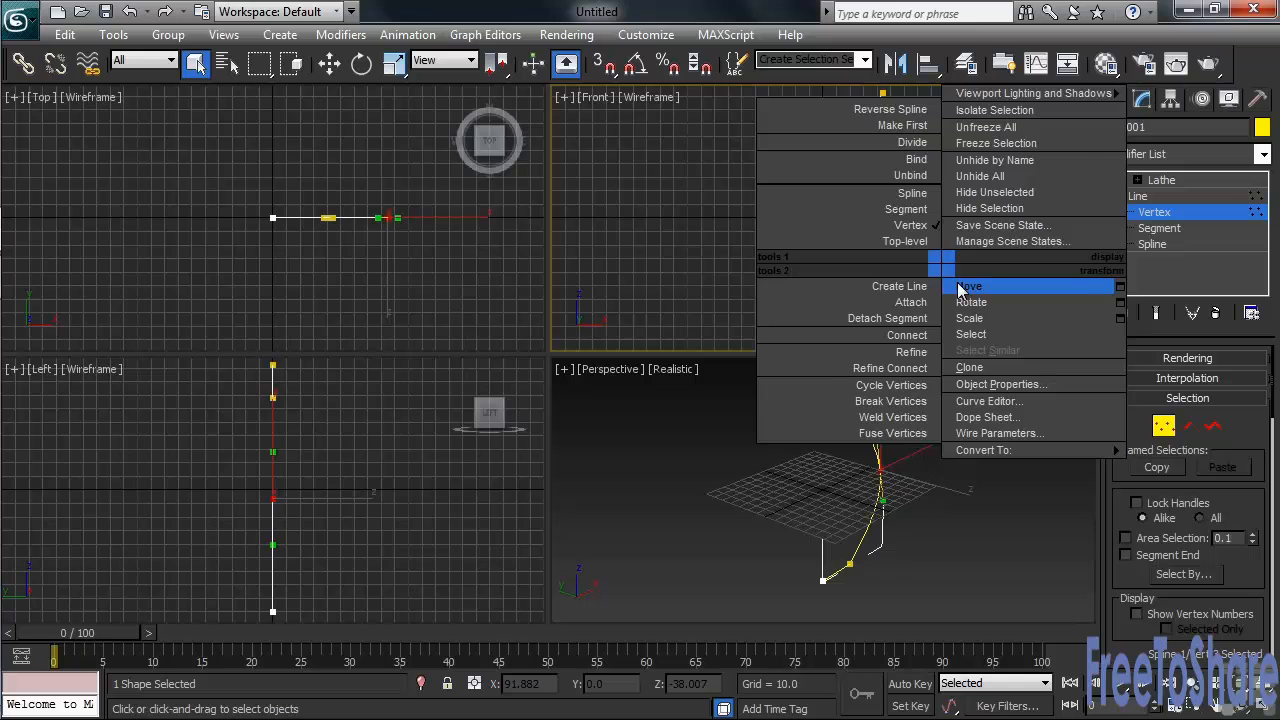
{"action": "left_click", "coordinate": [960, 289]}
{"action": "left_click_drag", "start_coordinate": [948, 246], "coordinate": [941, 278]}
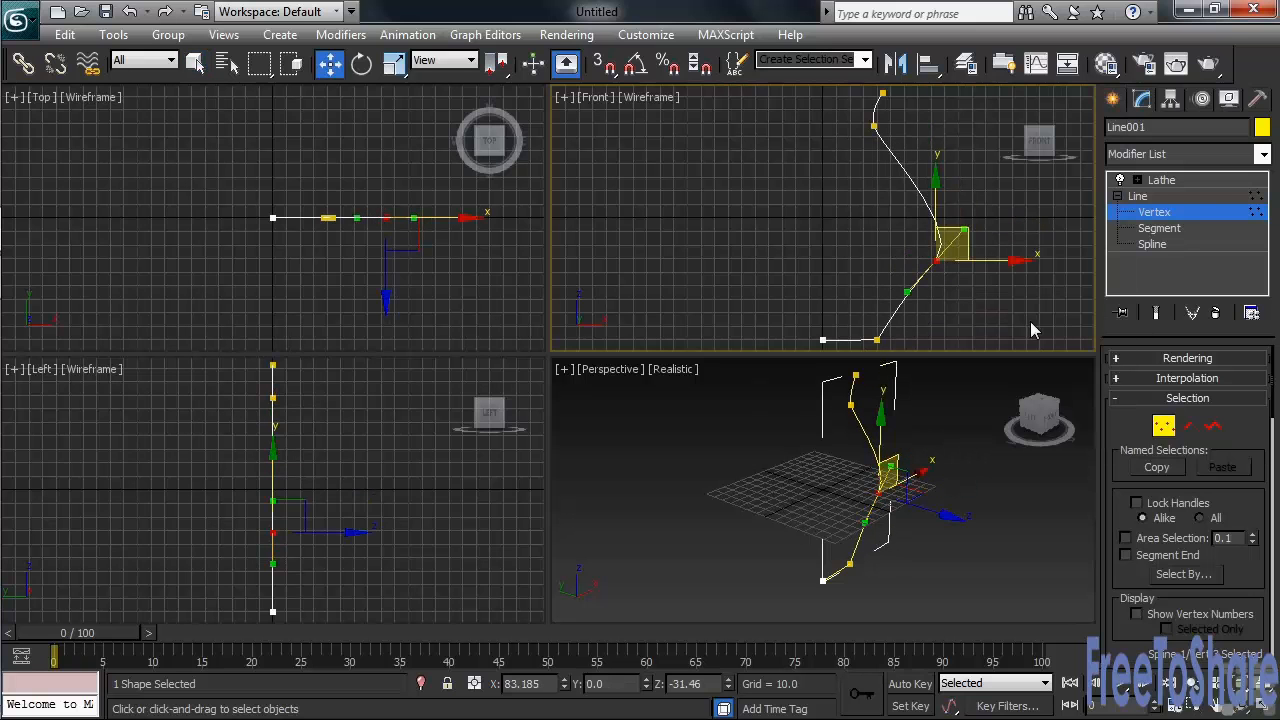
Show the lathed end result while editing vertices, and reshape the vase's belly with the Bezier handles of its widest-point vertex
{"action": "left_click", "coordinate": [1162, 182]}
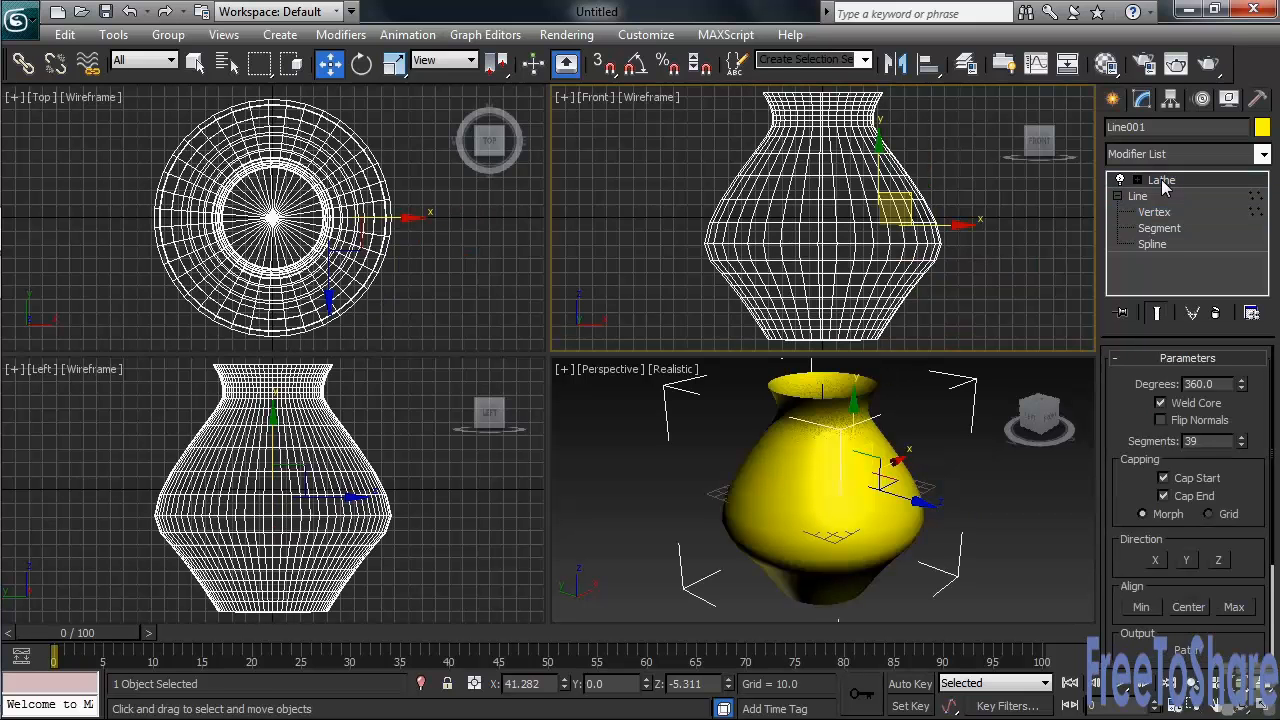
{"action": "left_click", "coordinate": [1155, 212]}
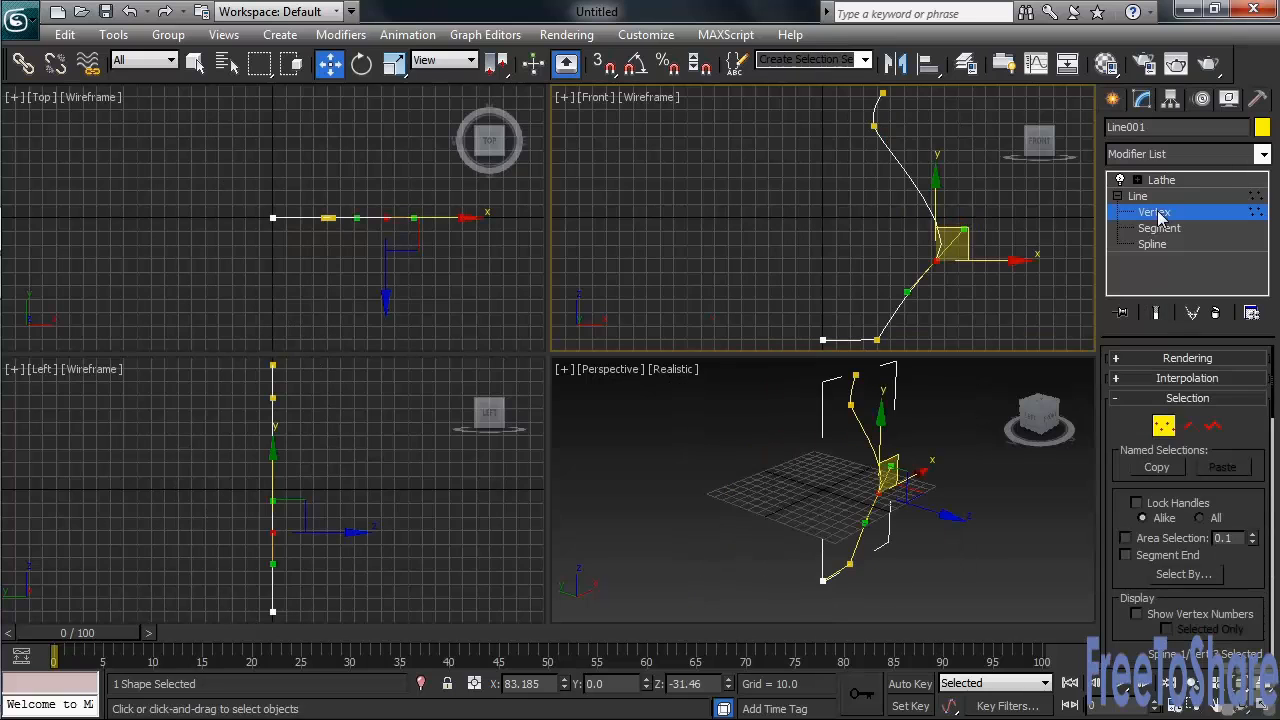
{"action": "left_click", "coordinate": [1155, 314]}
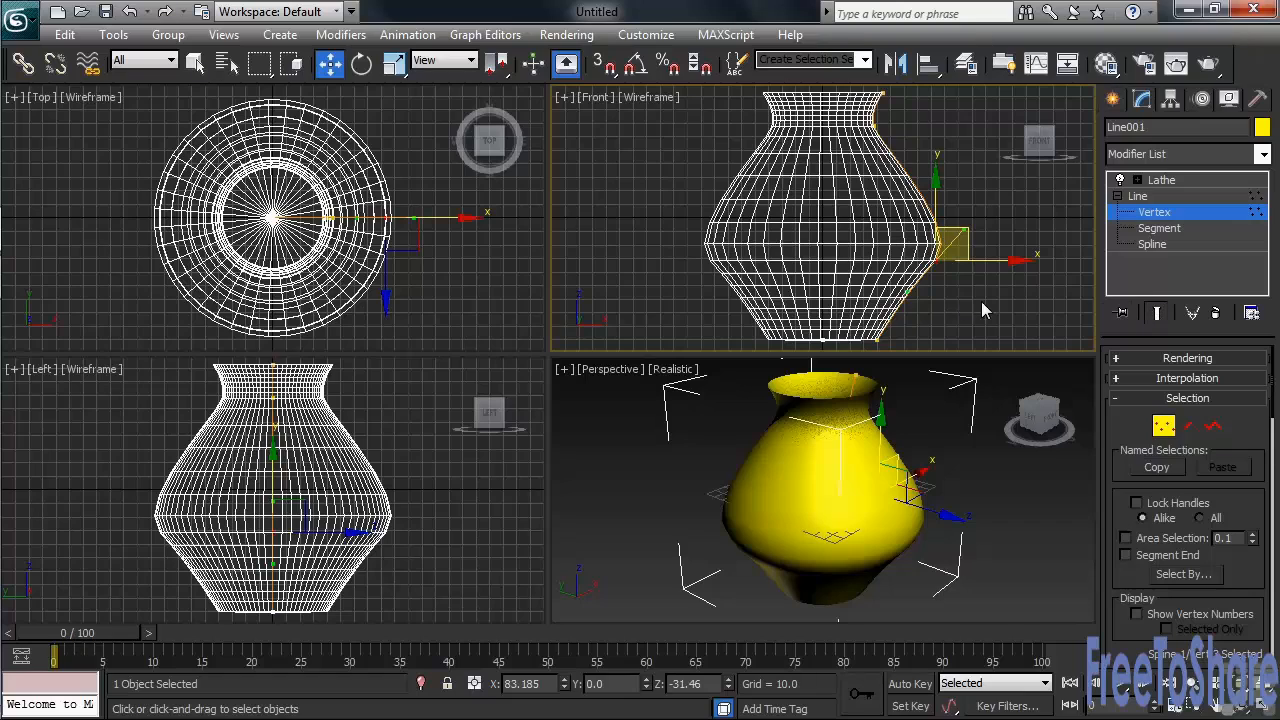
{"action": "left_click_drag", "start_coordinate": [908, 293], "coordinate": [963, 296]}
{"action": "left_click_drag", "start_coordinate": [969, 237], "coordinate": [868, 250]}
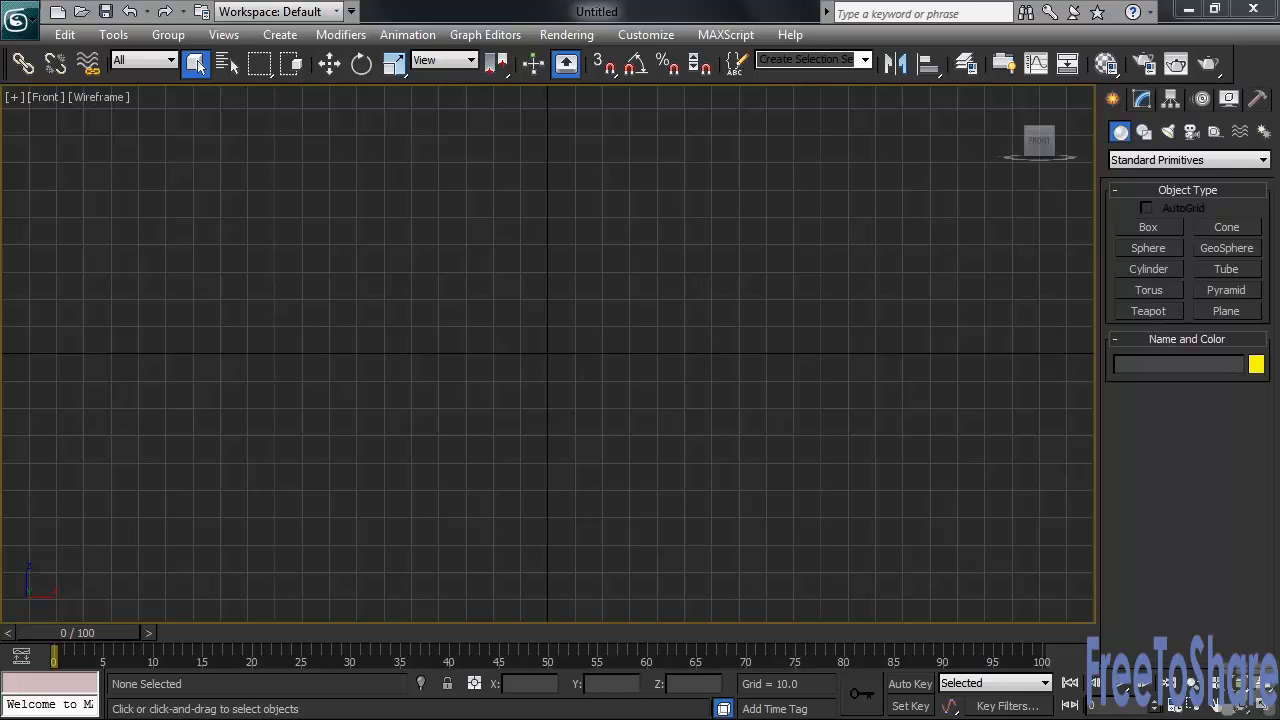
Draw a vase half-profile line in the empty Front view, with a flat base, Bezier-curved belly and neck, and a top segment back to the centre axis
{"action": "left_click", "coordinate": [1143, 131]}
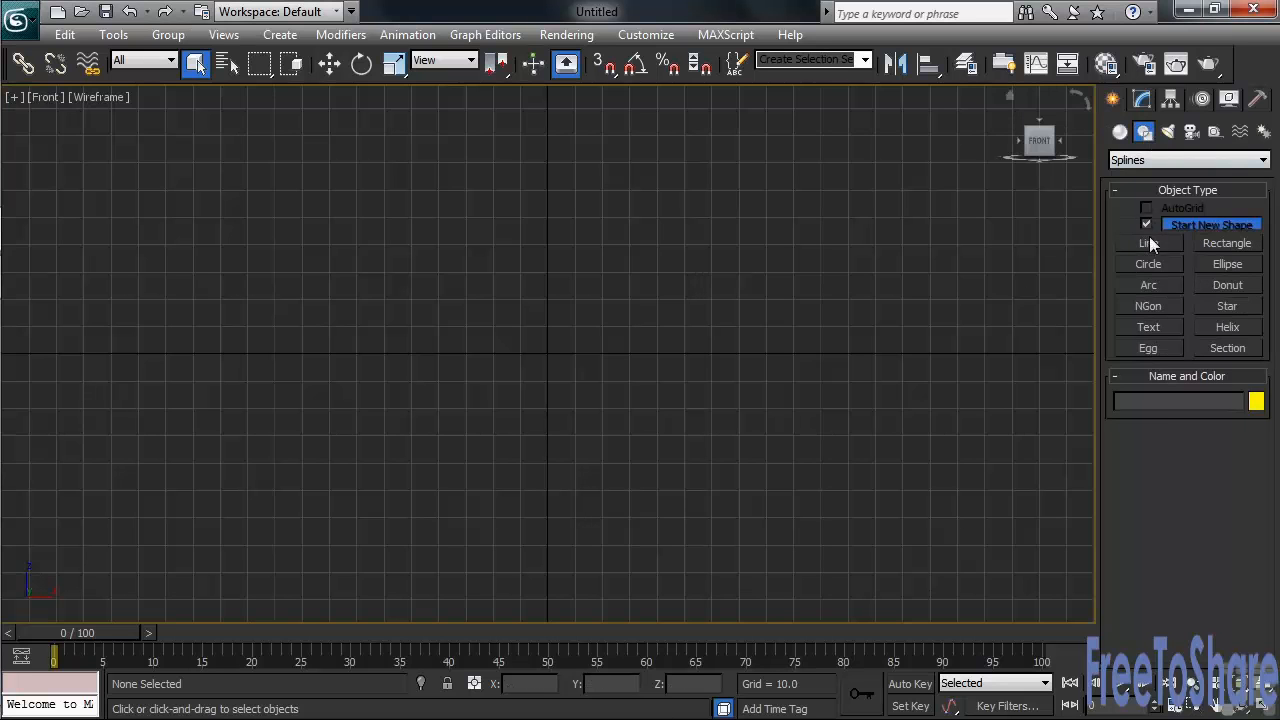
{"action": "left_click", "coordinate": [1149, 243]}
{"action": "left_click", "coordinate": [547, 599]}
{"action": "left_click", "coordinate": [657, 599]}
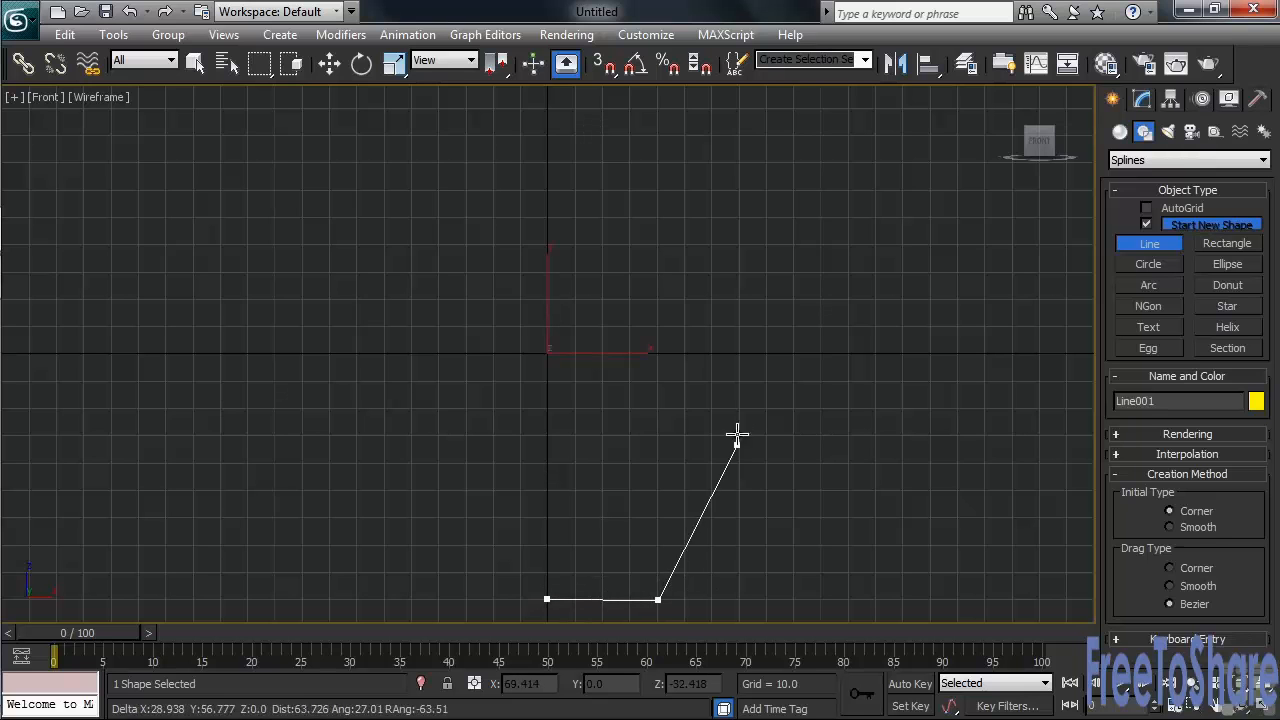
{"action": "left_click_drag", "start_coordinate": [750, 372], "coordinate": [749, 314]}
{"action": "left_click_drag", "start_coordinate": [640, 170], "coordinate": [637, 140]}
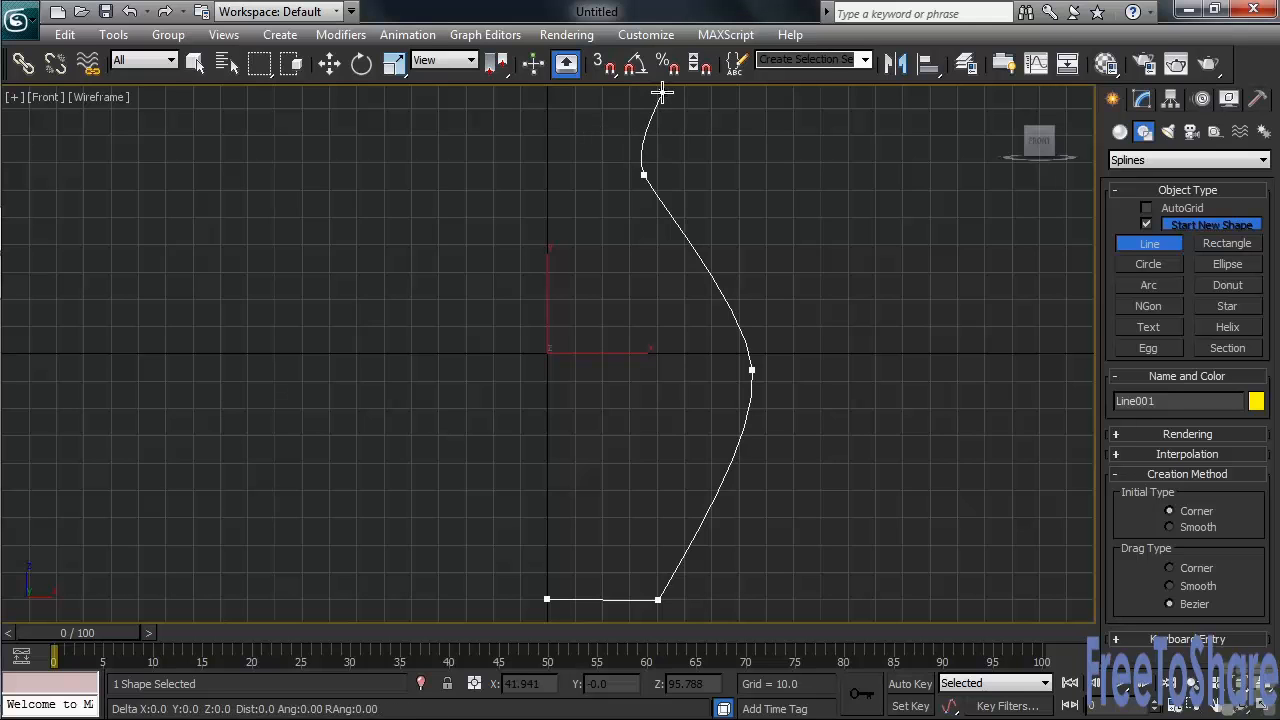
{"action": "left_click", "coordinate": [547, 93]}
{"action": "right_click", "coordinate": [547, 93]}
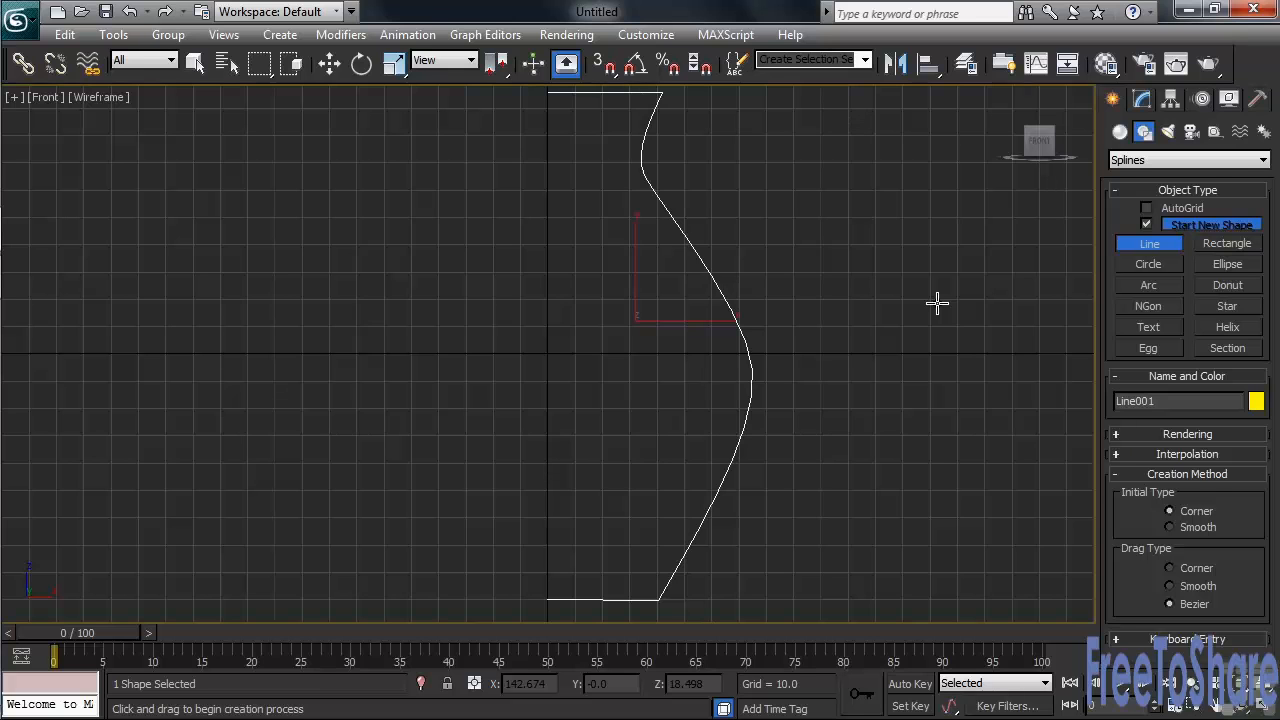
Apply a Lathe modifier to the closed-top vase profile and set its alignment to Min
{"action": "left_click", "coordinate": [1142, 99]}
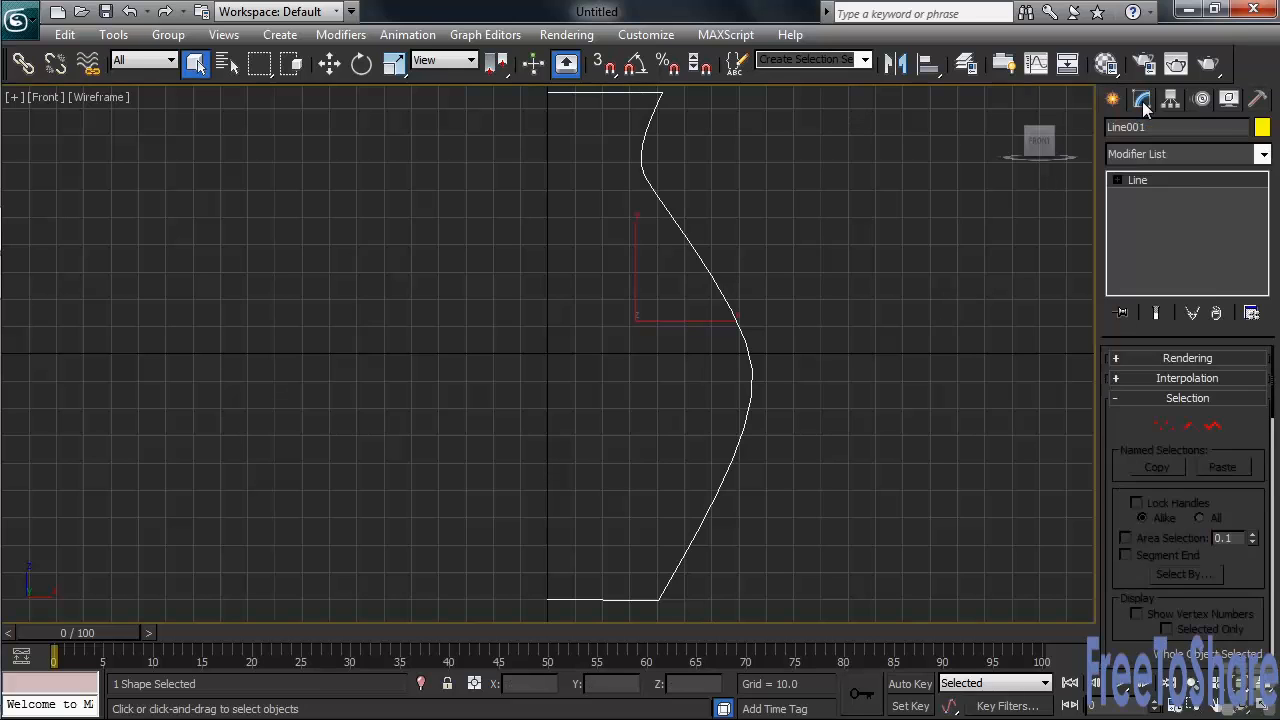
{"action": "left_click", "coordinate": [1264, 155]}
{"action": "scroll", "coordinate": [1184, 533], "scroll_direction": "down", "scroll_amount": 7}
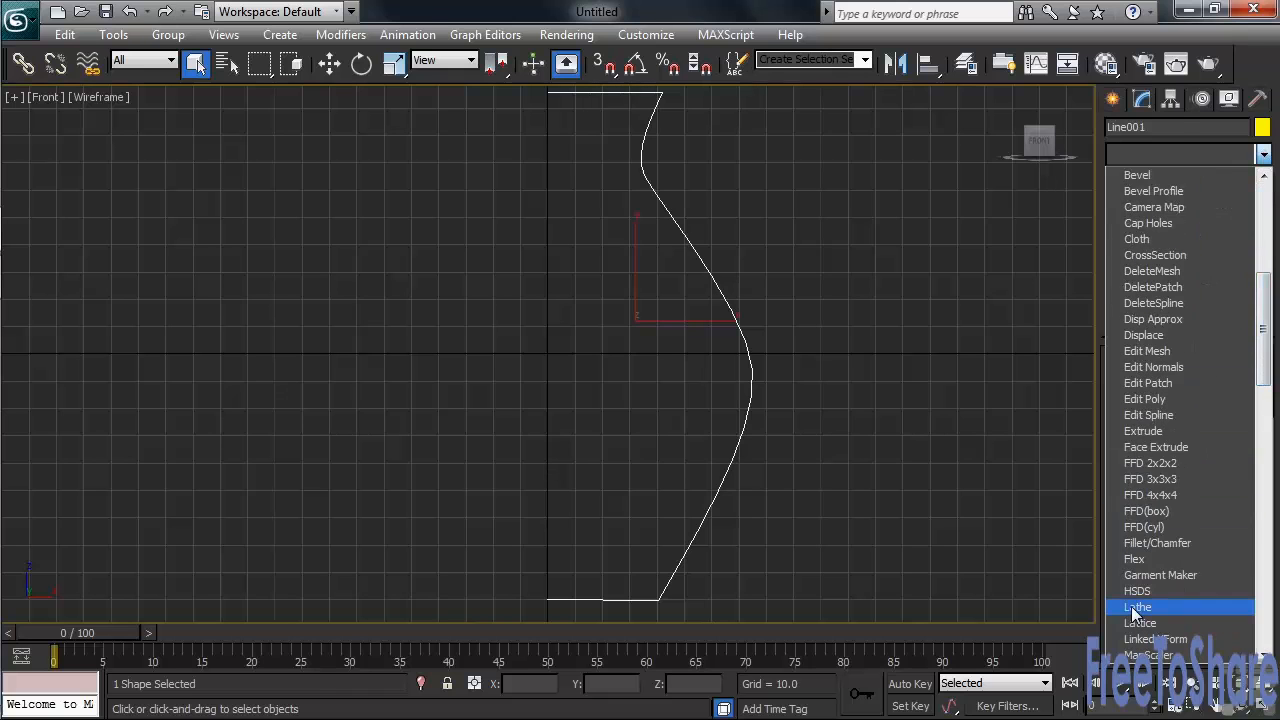
{"action": "left_click", "coordinate": [1137, 607]}
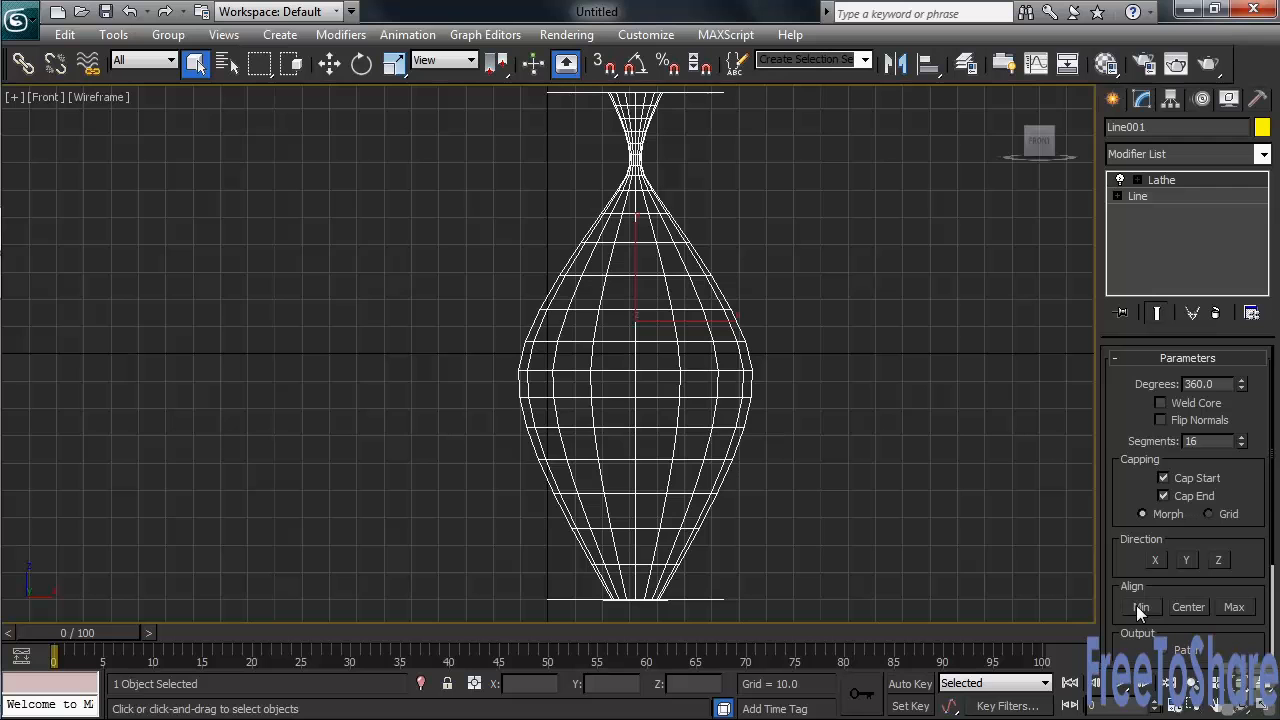
{"action": "left_click", "coordinate": [1137, 606]}
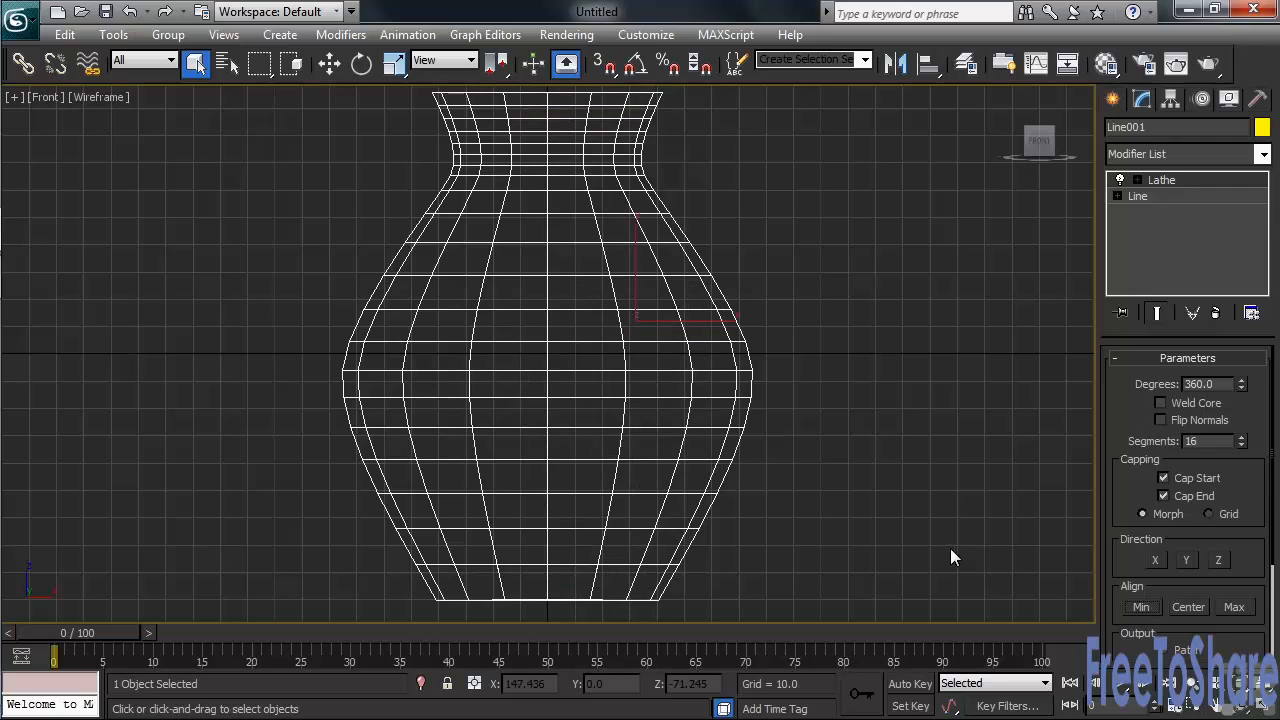
Show the lathed vase in a maximized Perspective view and enable Weld Core to clean up its capped centre
{"action": "key", "text": "alt+w"}
{"action": "left_click", "coordinate": [876, 545]}
{"action": "key", "text": "alt+w"}
{"action": "key", "text": "z"}
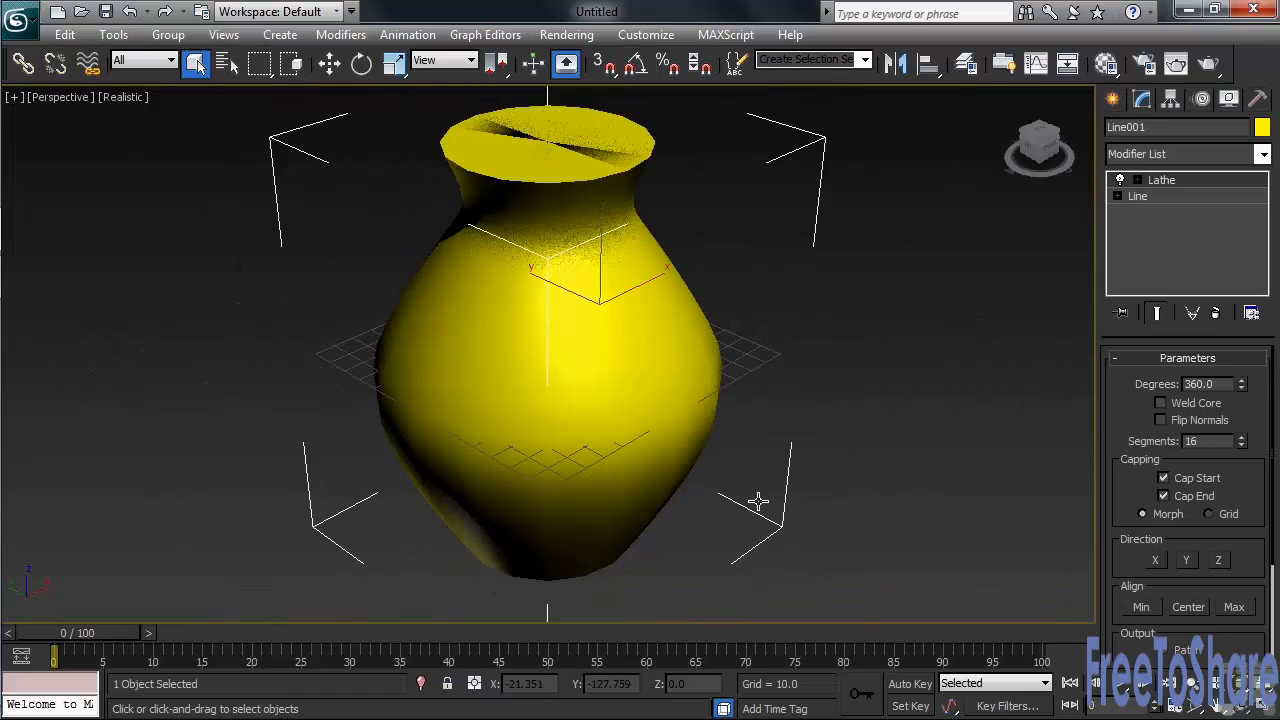
{"action": "left_click", "coordinate": [1160, 403]}
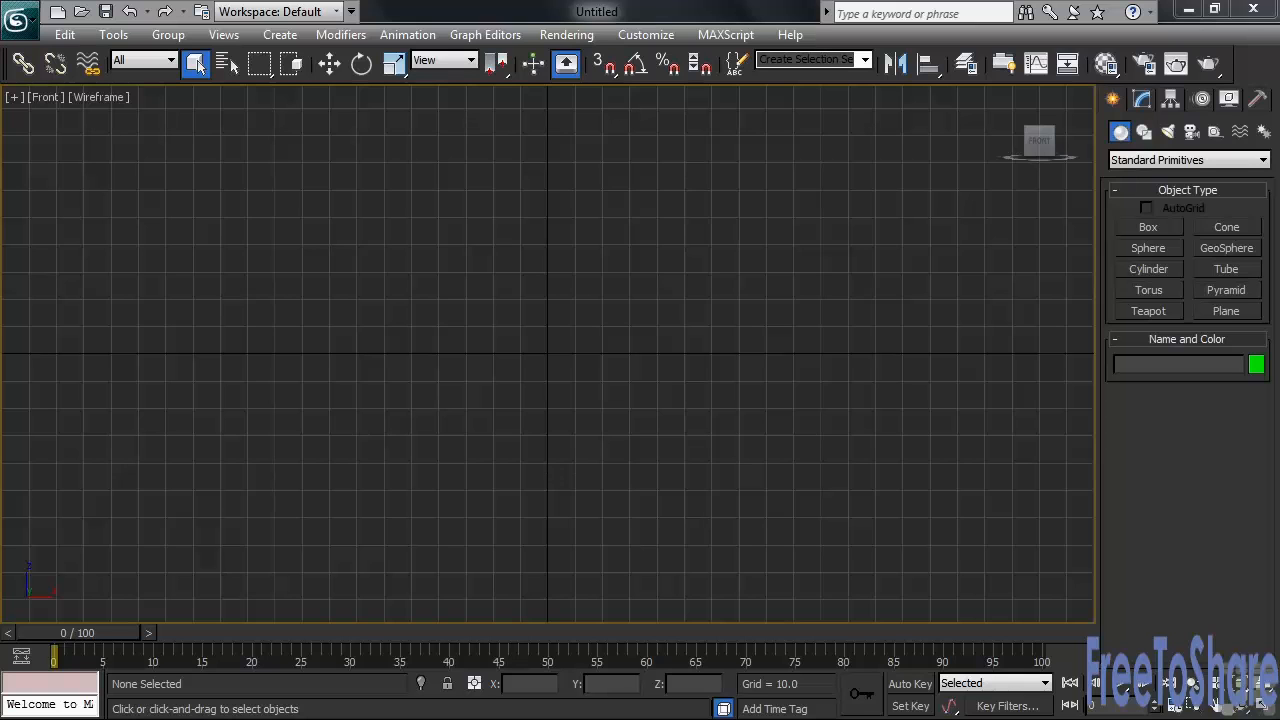
With 3D snapping on, draw an open line in the Front view through X/Z points (-180, -170), (-180, 0), (160, 0) and (160, -170)
{"action": "left_click", "coordinate": [602, 66]}
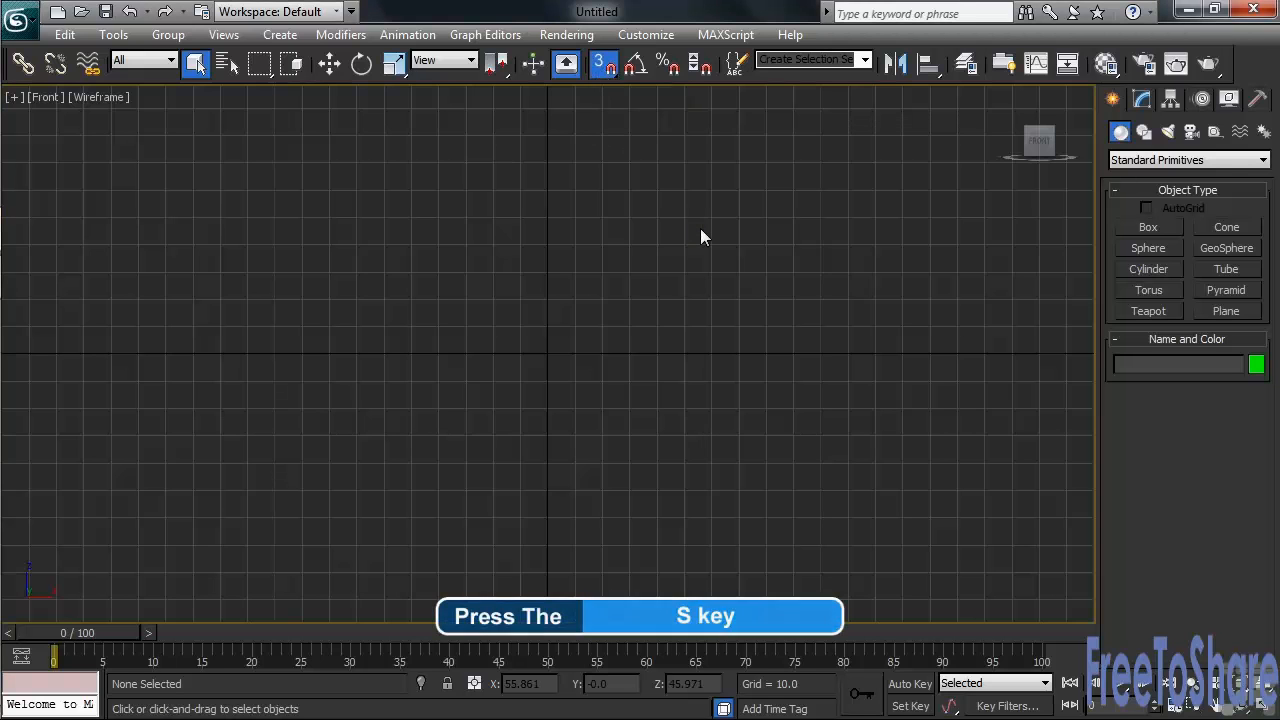
{"action": "left_click", "coordinate": [1143, 132]}
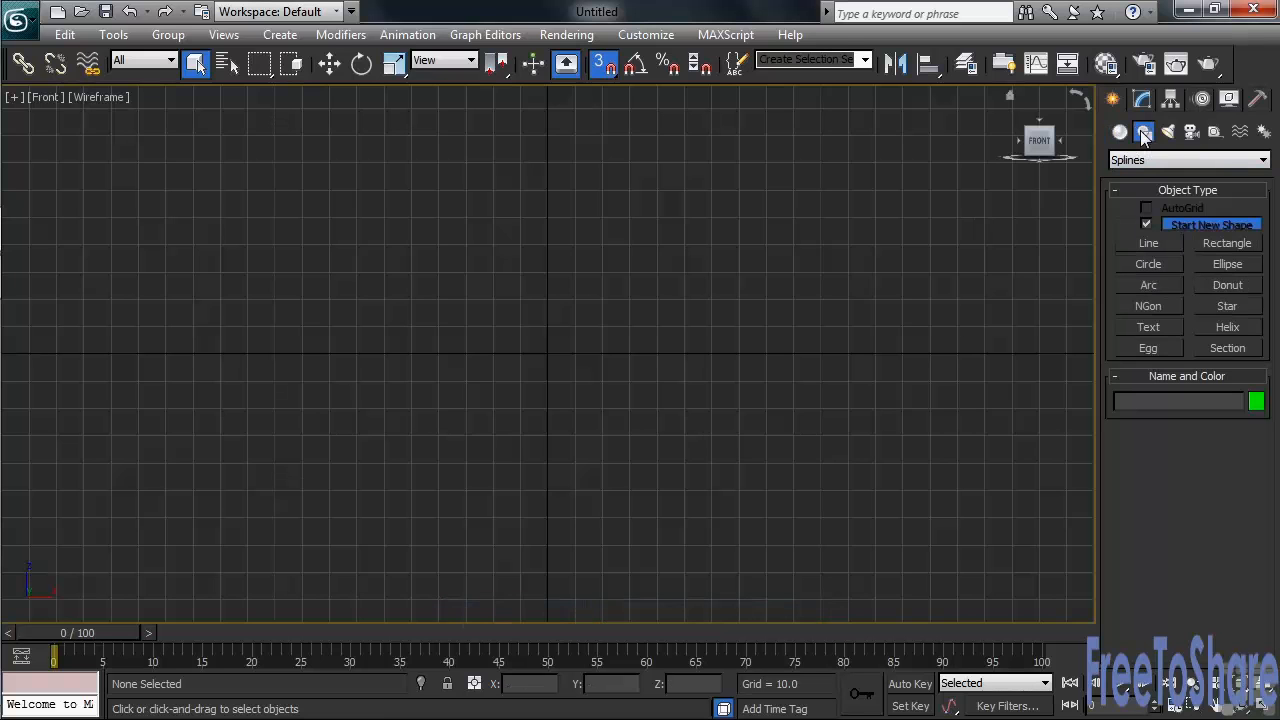
{"action": "left_click", "coordinate": [1148, 243]}
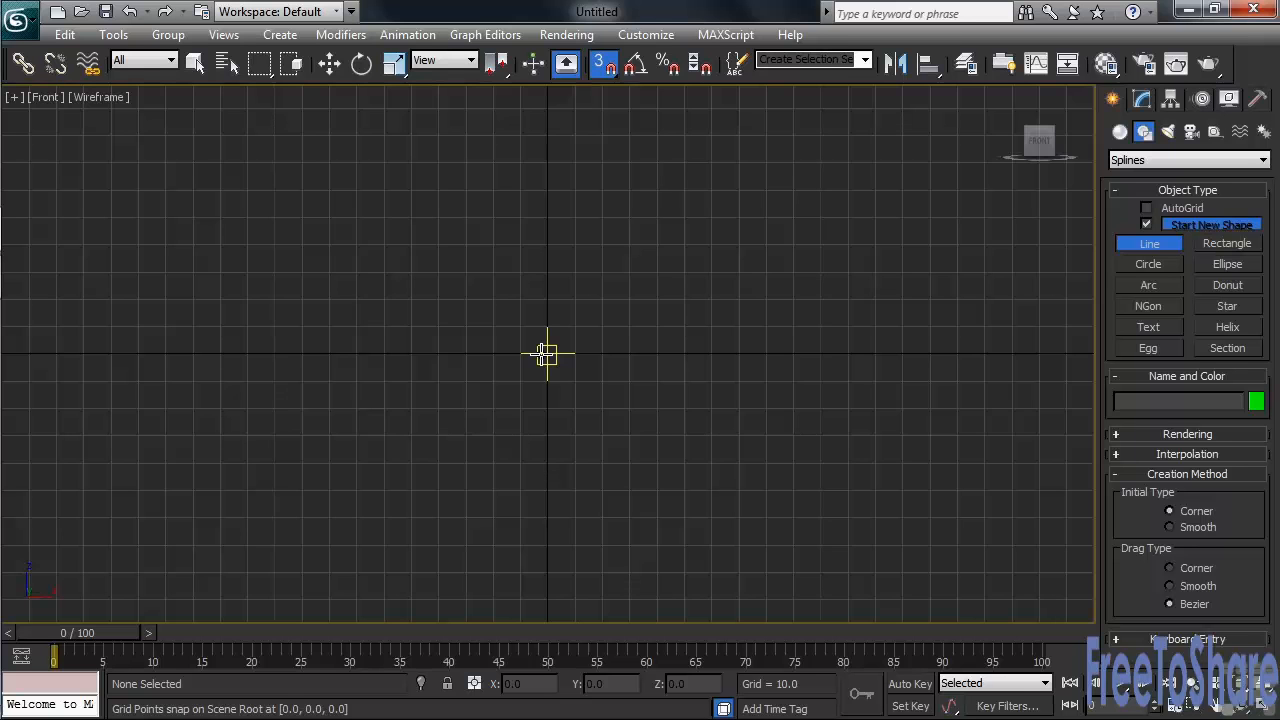
{"action": "middle_click_drag", "start_coordinate": [545, 354], "coordinate": [543, 131]}
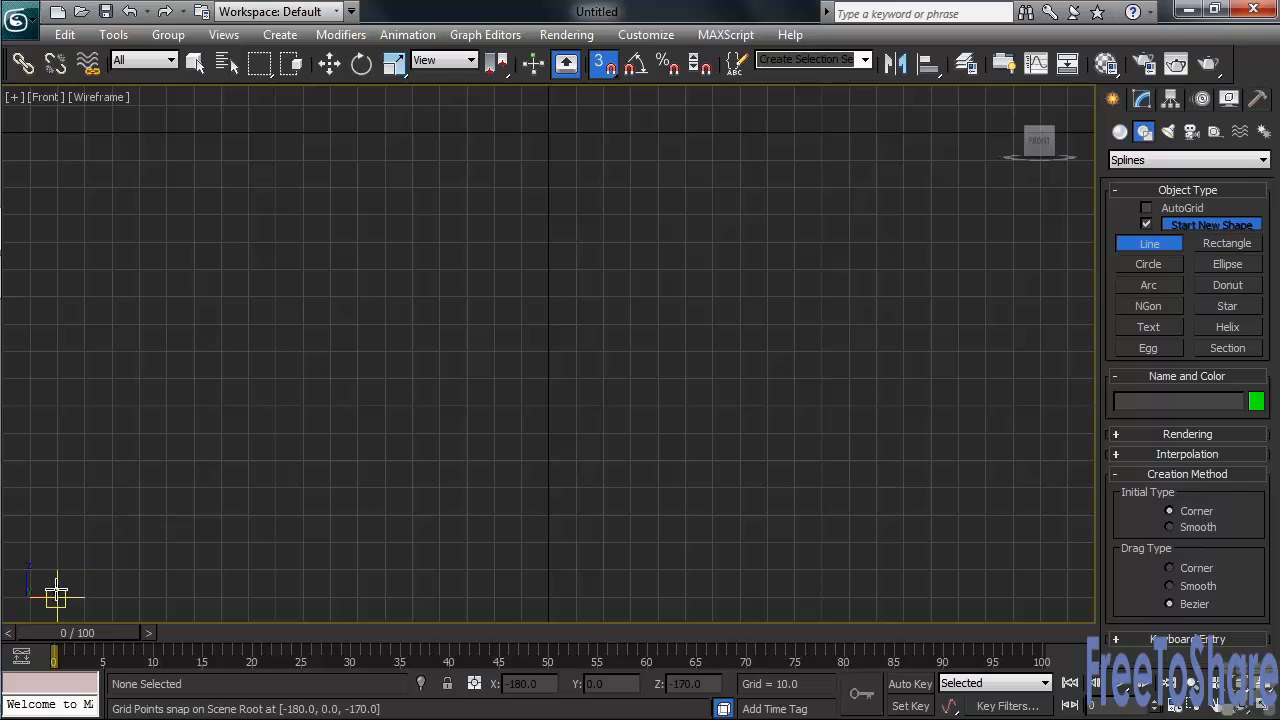
{"action": "left_click", "coordinate": [56, 598]}
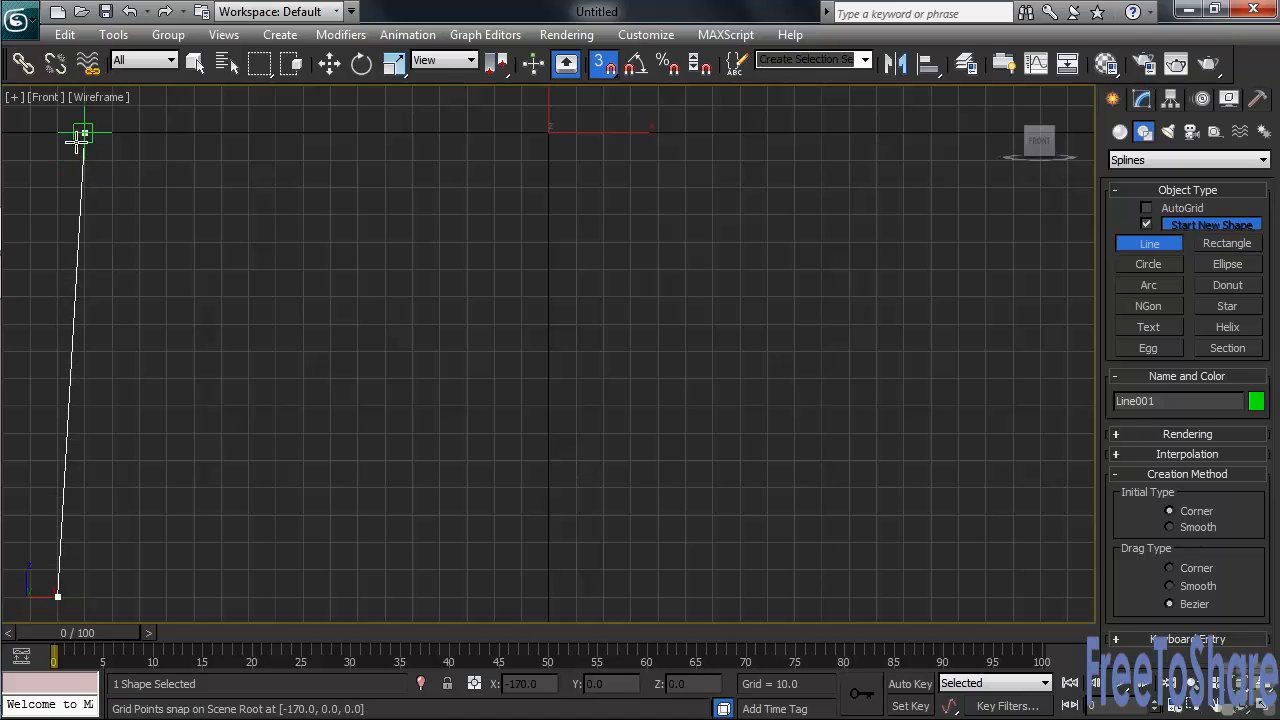
{"action": "left_click", "coordinate": [57, 133]}
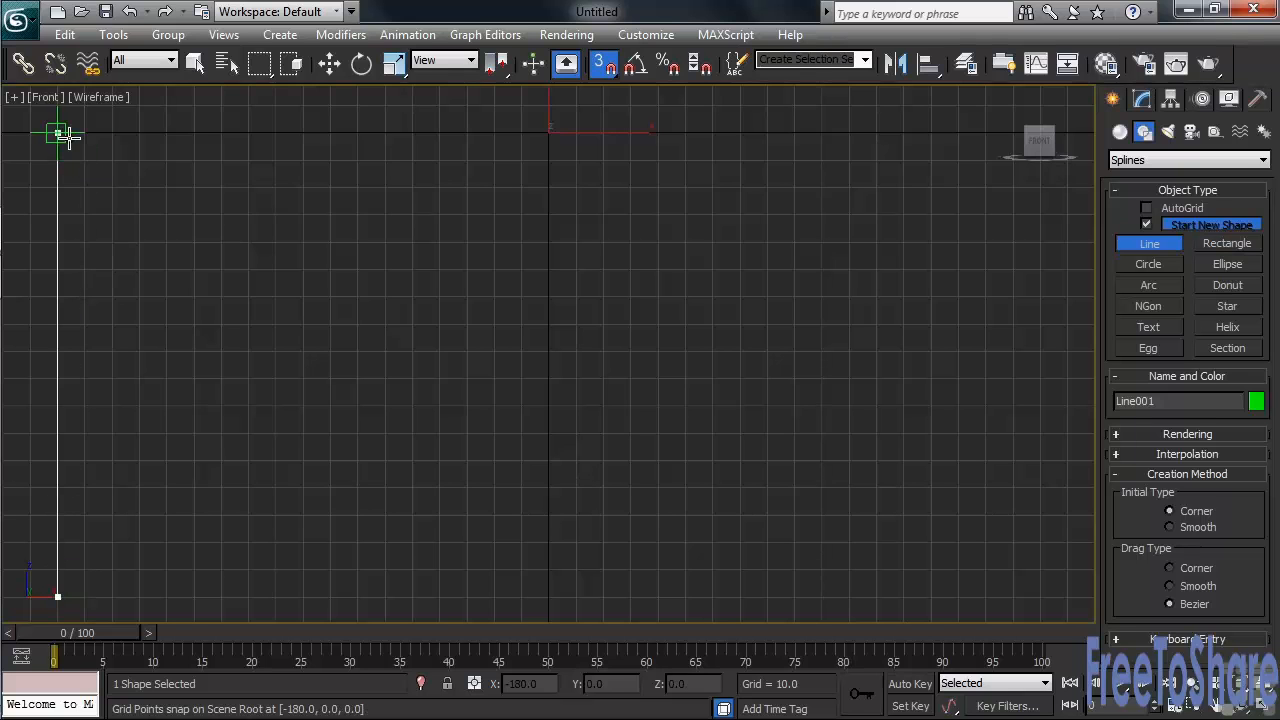
{"action": "left_click", "coordinate": [985, 133]}
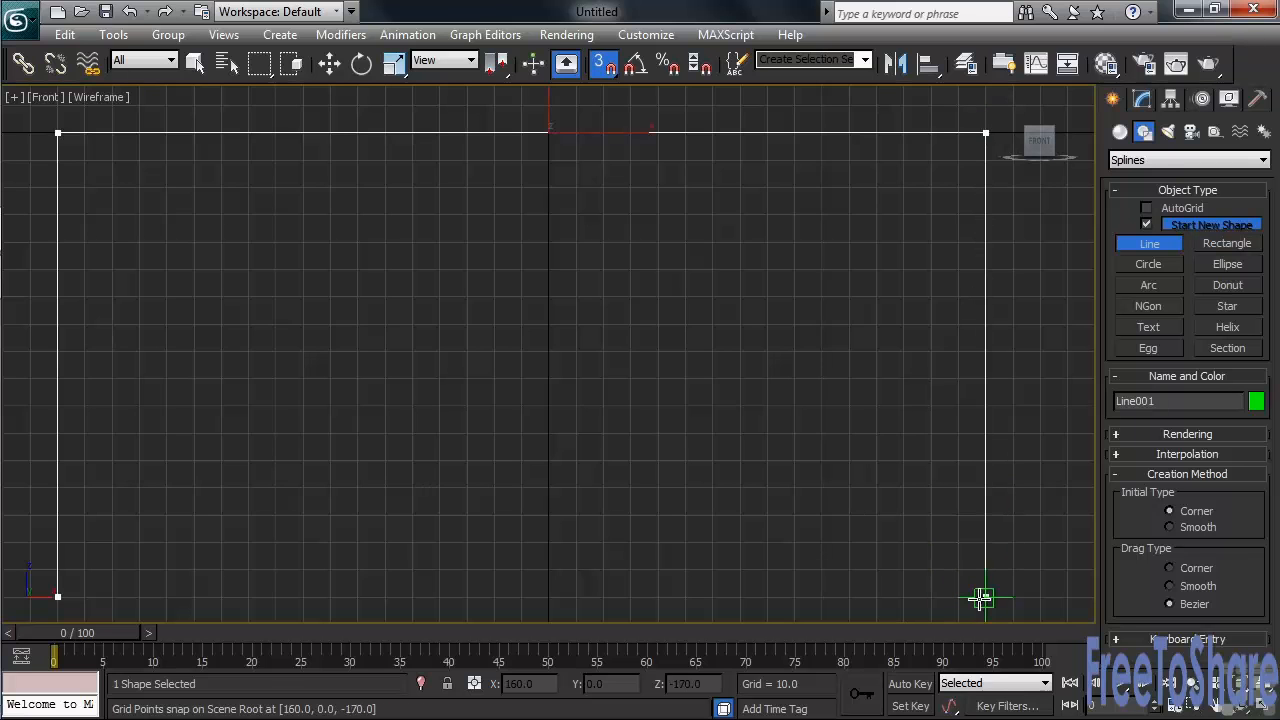
{"action": "left_click", "coordinate": [984, 597]}
{"action": "right_click", "coordinate": [785, 467]}
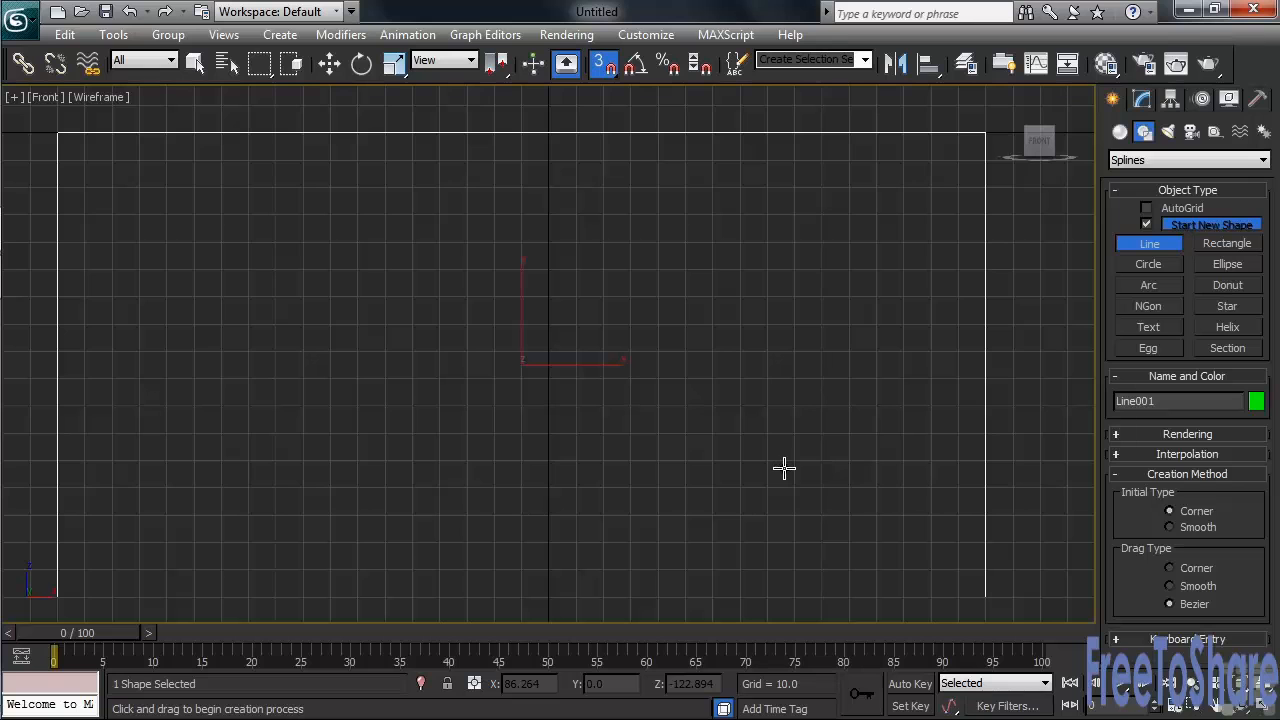
With snapping off, select the line's two upper corner vertices and round both with Fillet
{"action": "left_click", "coordinate": [1142, 98]}
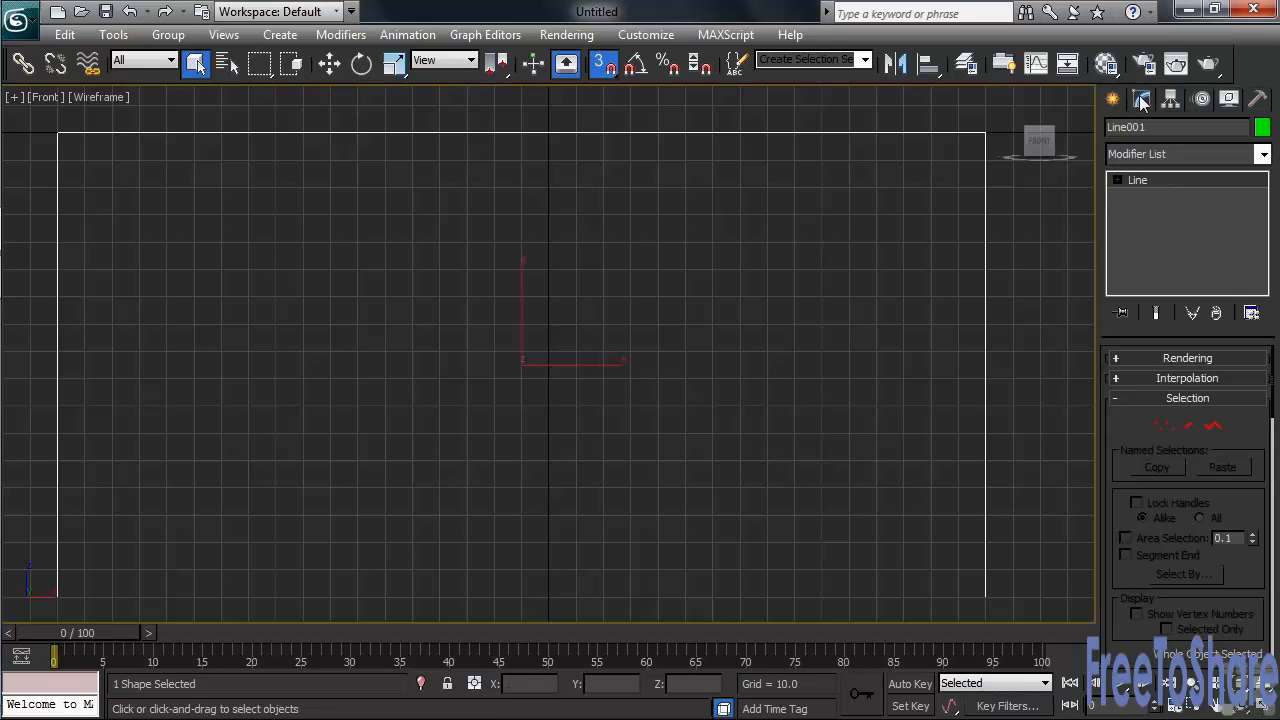
{"action": "left_click", "coordinate": [1116, 179]}
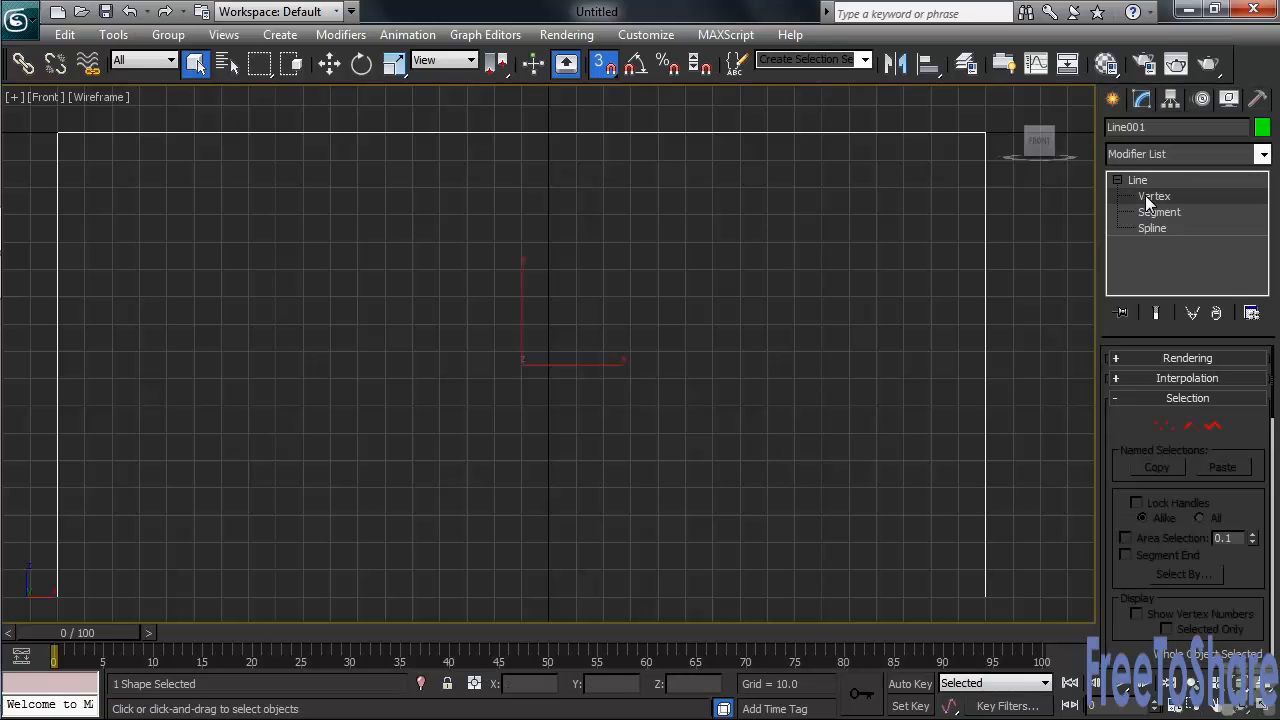
{"action": "left_click", "coordinate": [1147, 197]}
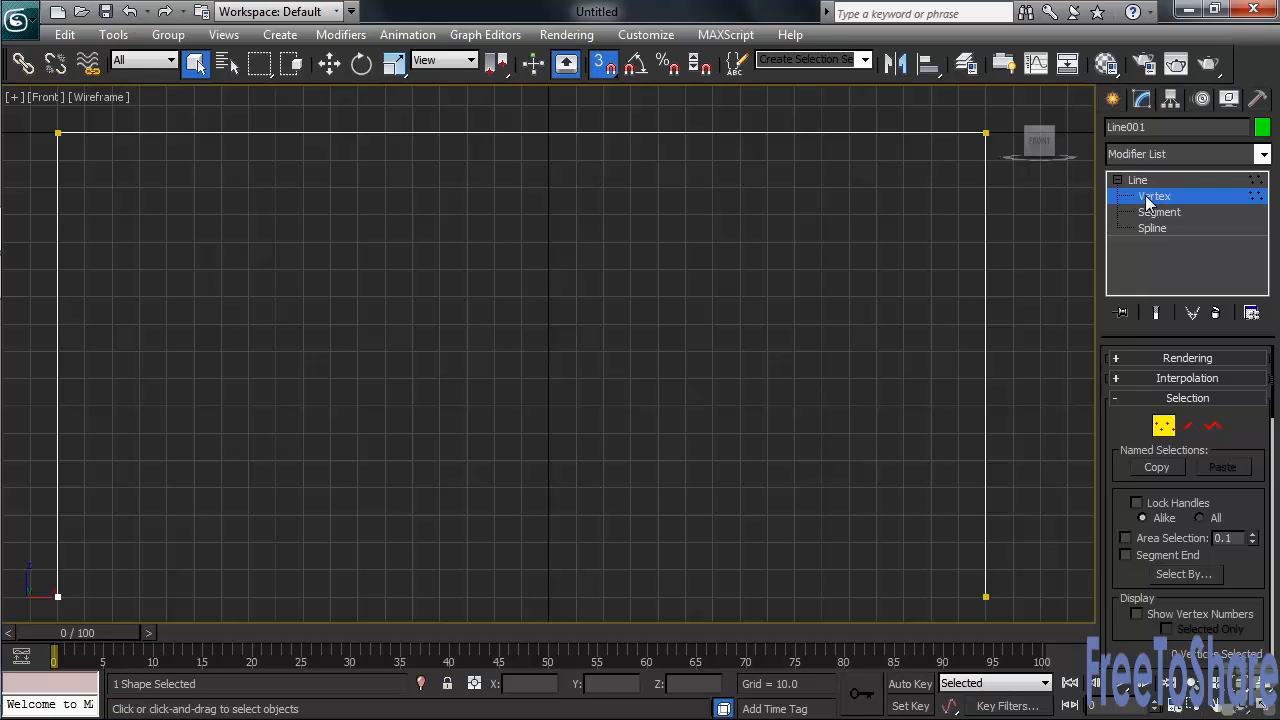
{"action": "key", "text": "s"}
{"action": "left_click_drag", "start_coordinate": [27, 111], "coordinate": [1004, 168]}
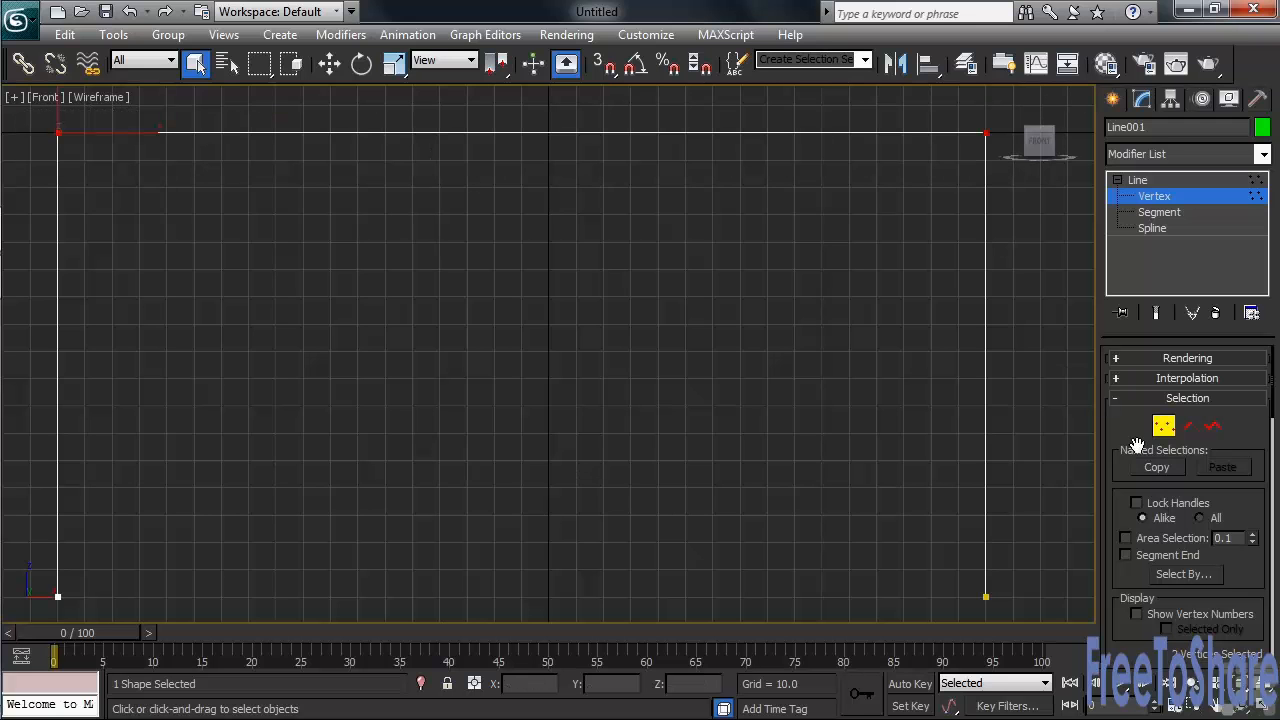
{"action": "left_click_drag", "start_coordinate": [1123, 631], "coordinate": [1153, 2]}
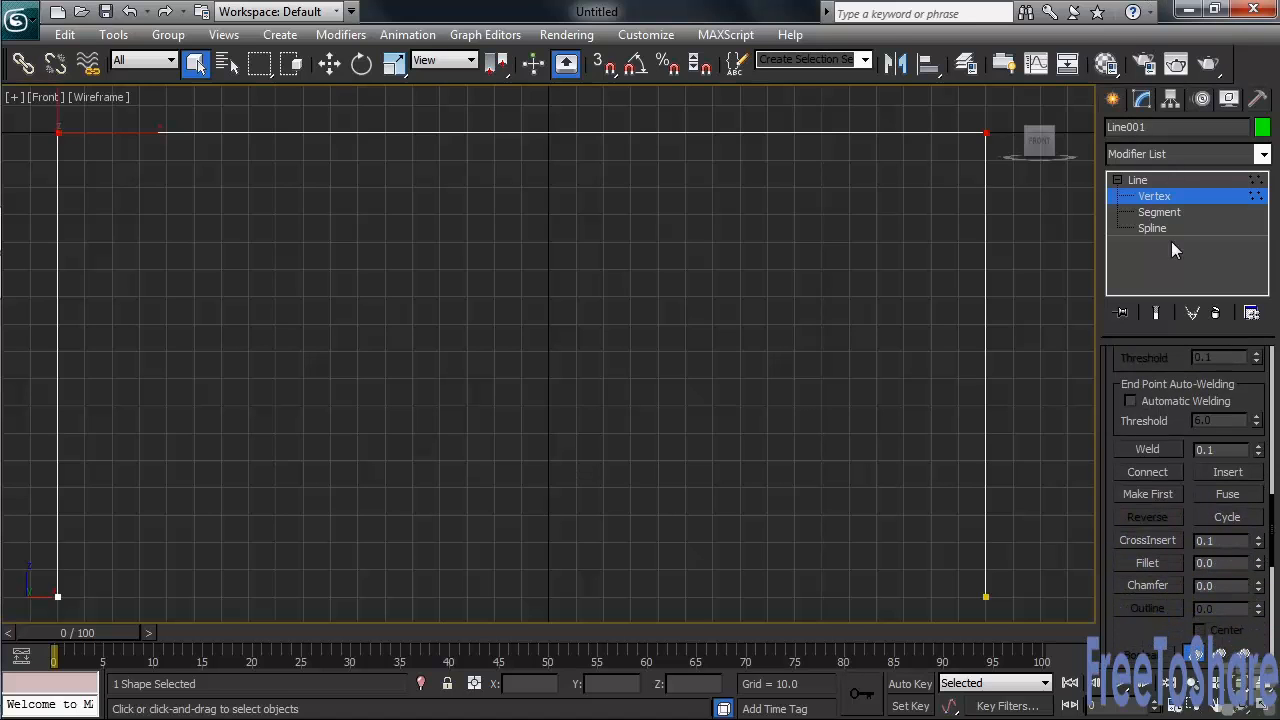
{"action": "left_click", "coordinate": [1128, 565]}
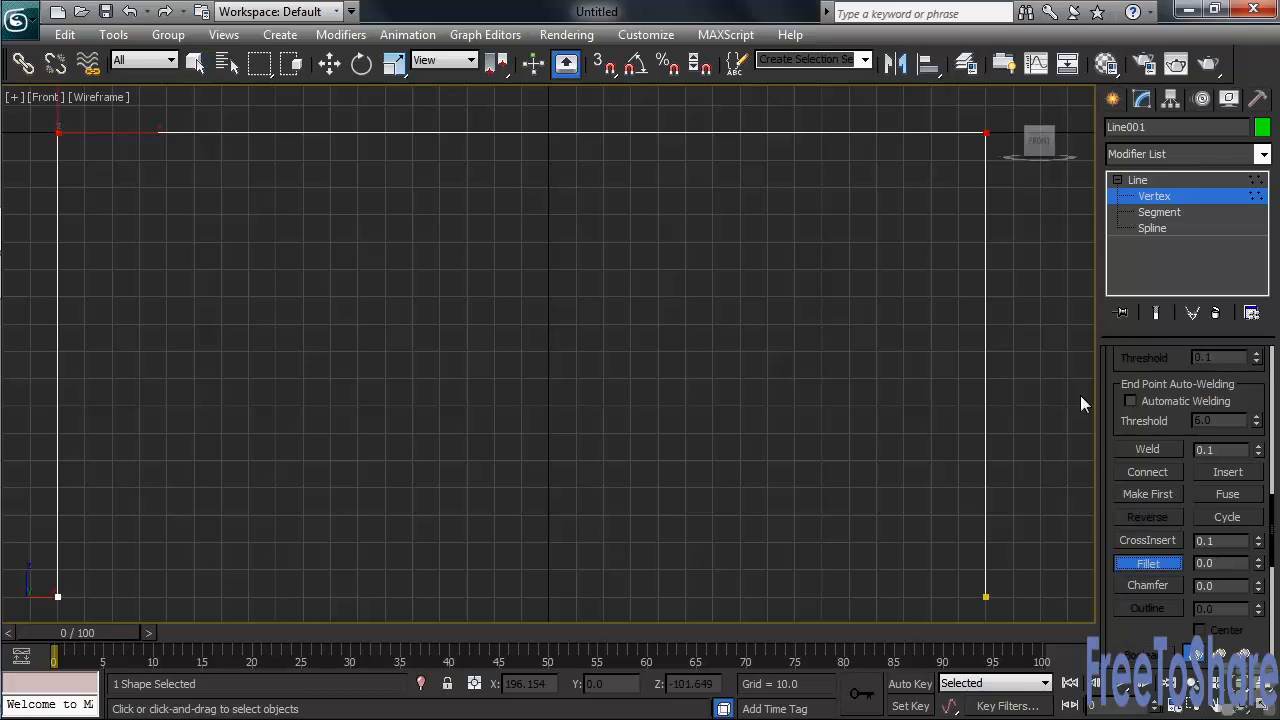
{"action": "left_click_drag", "start_coordinate": [986, 133], "coordinate": [990, 42]}
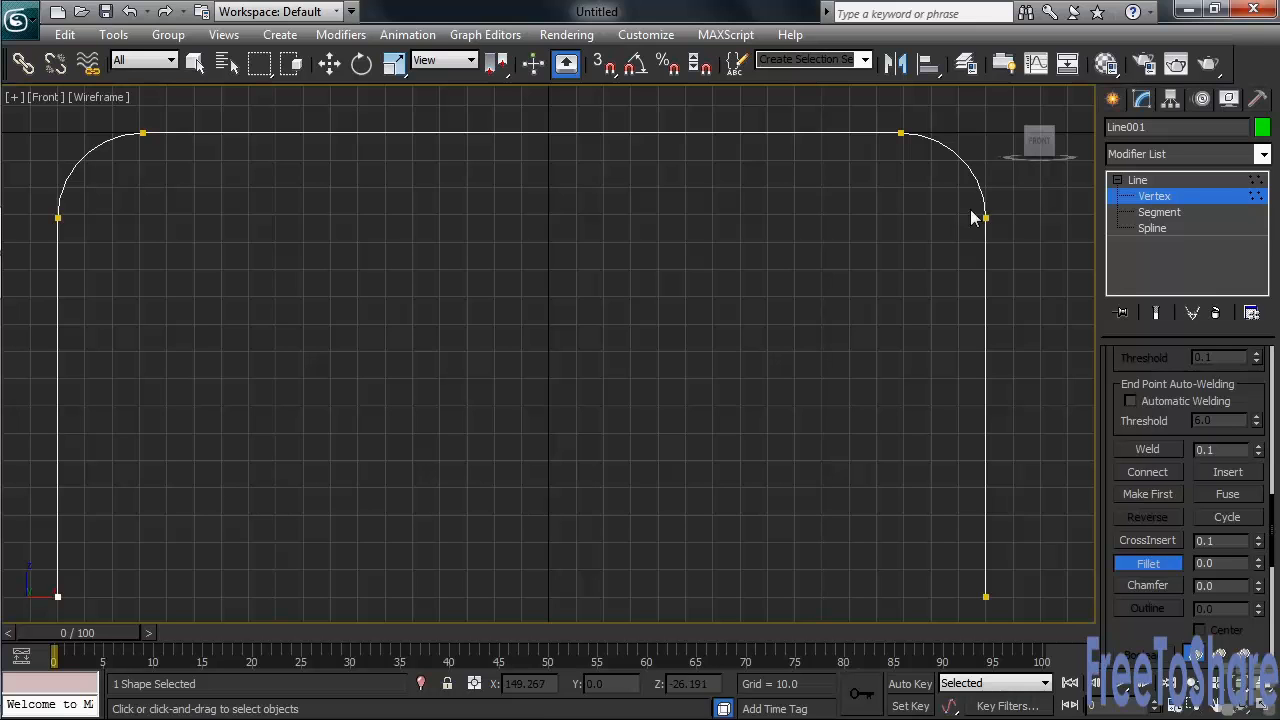
Select the whole filleted line at Spline level and outline it inward by about 22 units into a closed double-walled frame
{"action": "left_click", "coordinate": [1151, 228]}
{"action": "left_click", "coordinate": [985, 362]}
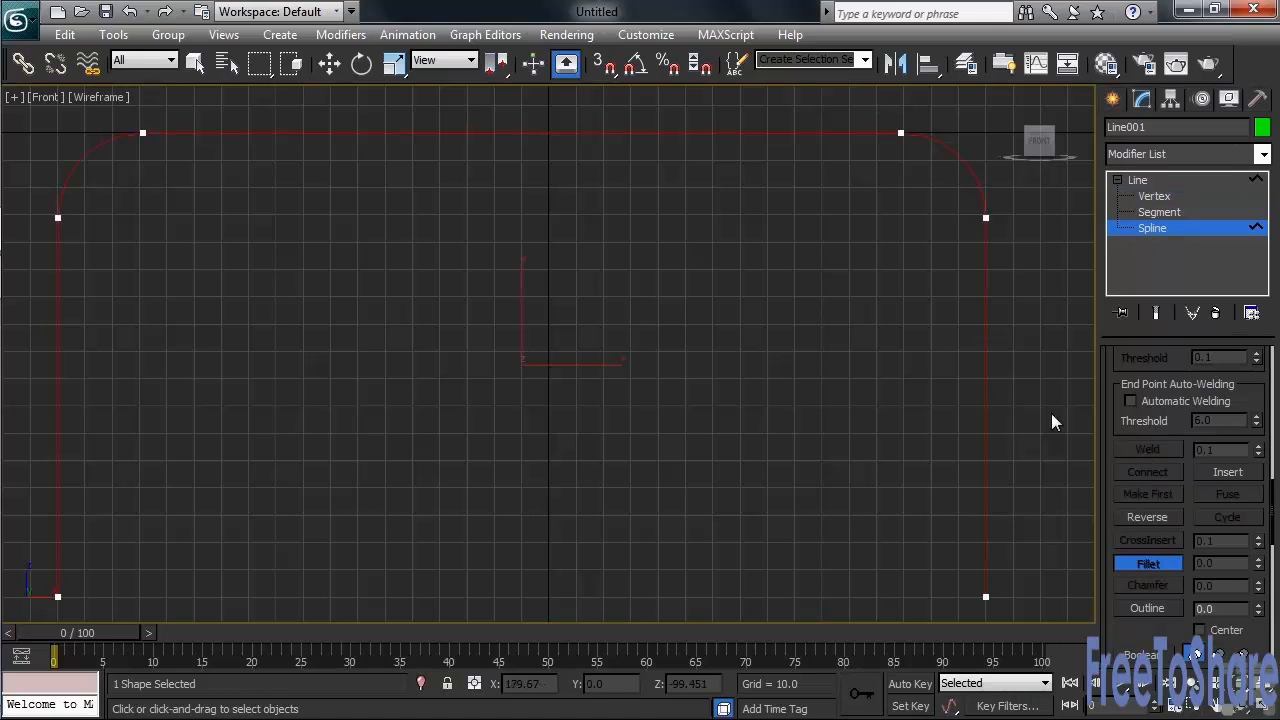
{"action": "left_click", "coordinate": [1140, 609]}
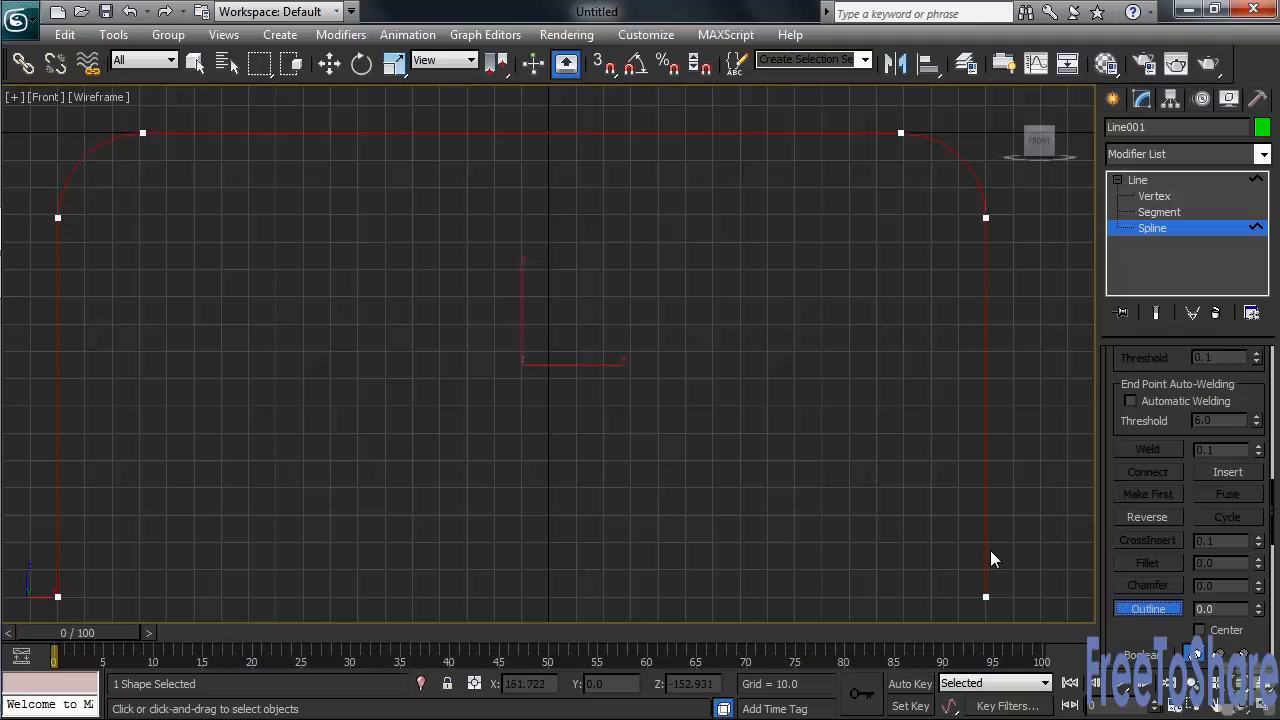
{"action": "left_click_drag", "start_coordinate": [985, 548], "coordinate": [807, 611]}
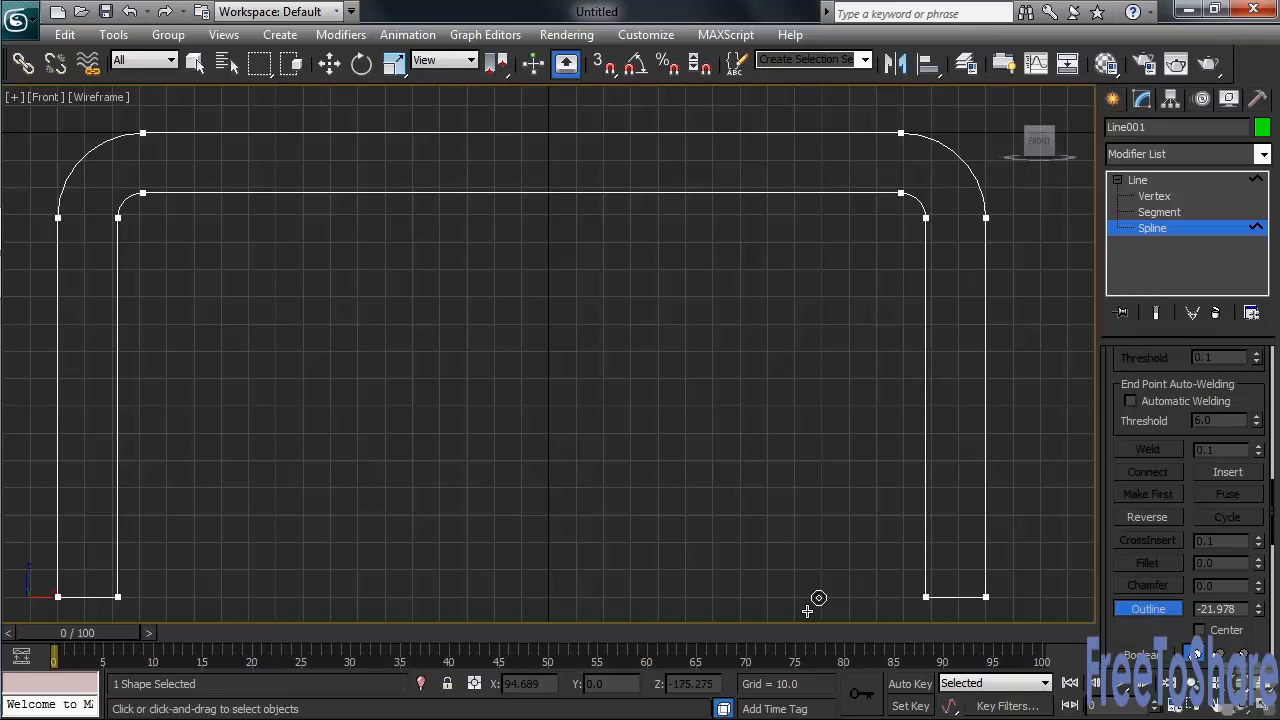
{"action": "left_click_drag", "start_coordinate": [807, 611], "coordinate": [808, 610]}
Apply a Lathe modifier to the outlined frame and show the whole object in all four views
{"action": "left_click", "coordinate": [1264, 155]}
{"action": "left_click_drag", "start_coordinate": [1262, 204], "coordinate": [1261, 352]}
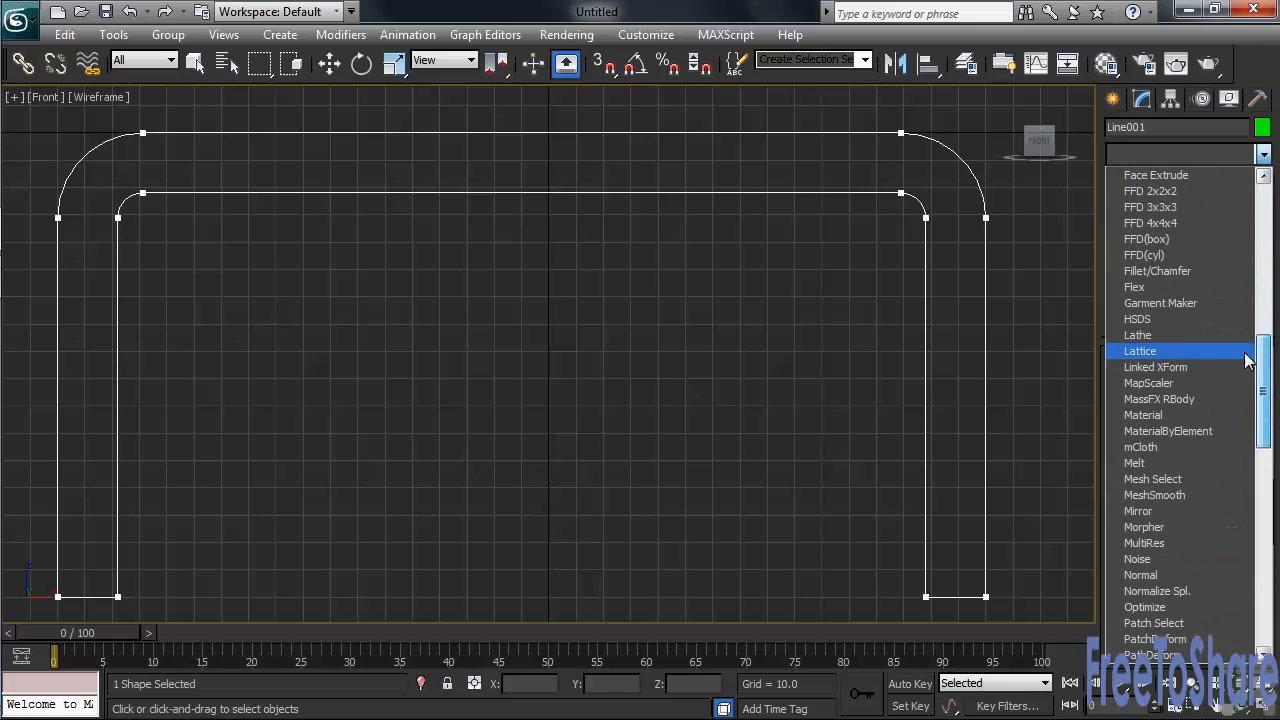
{"action": "left_click", "coordinate": [1140, 335]}
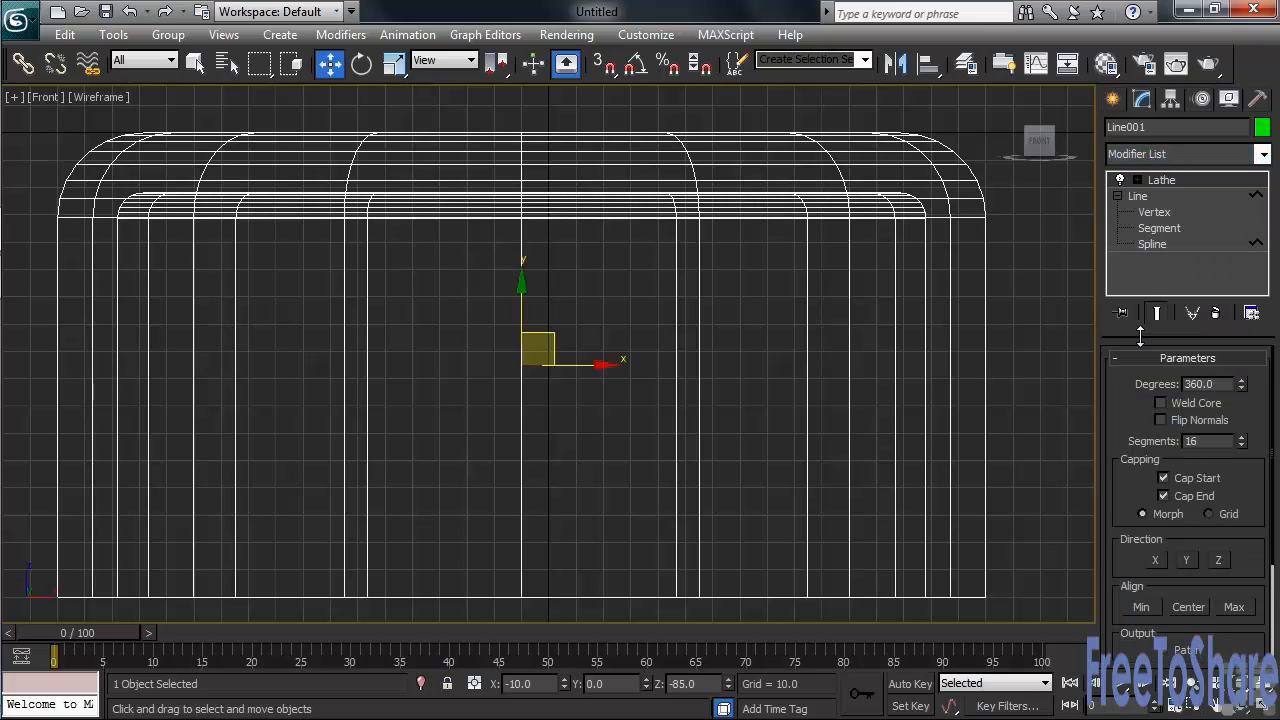
{"action": "key", "text": "alt+w"}
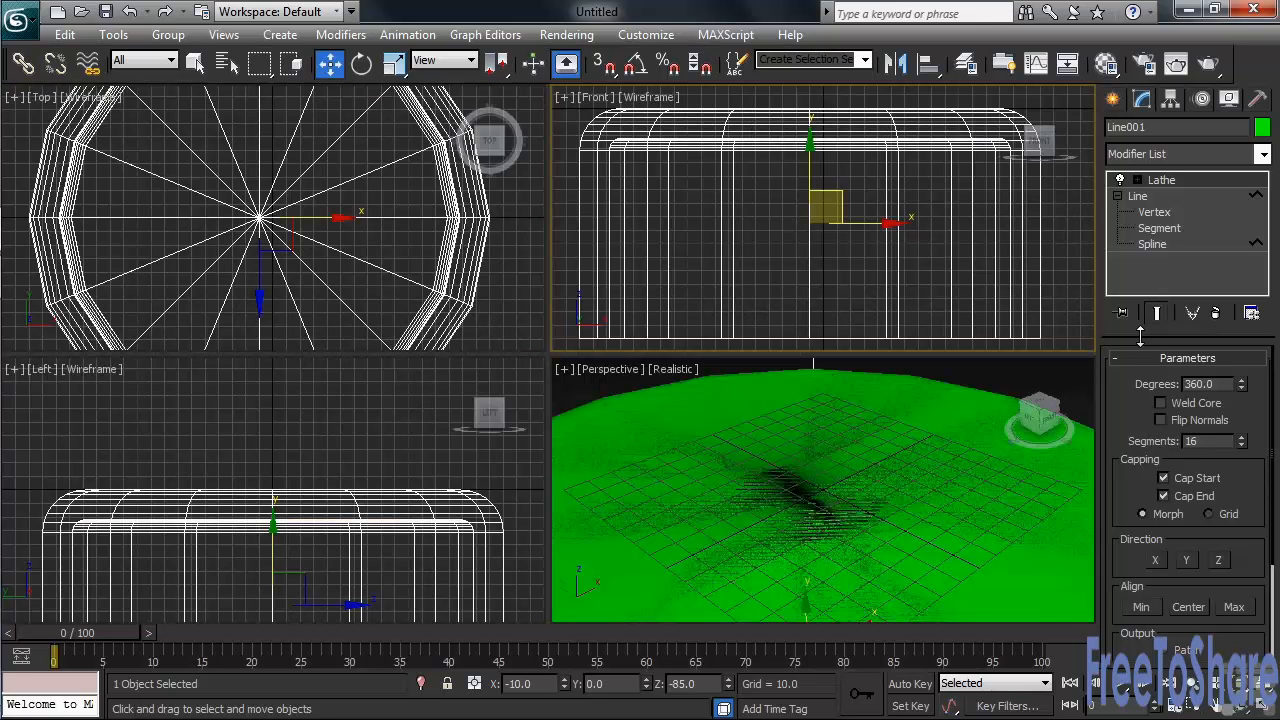
{"action": "key", "text": "ctrl+shift+z"}
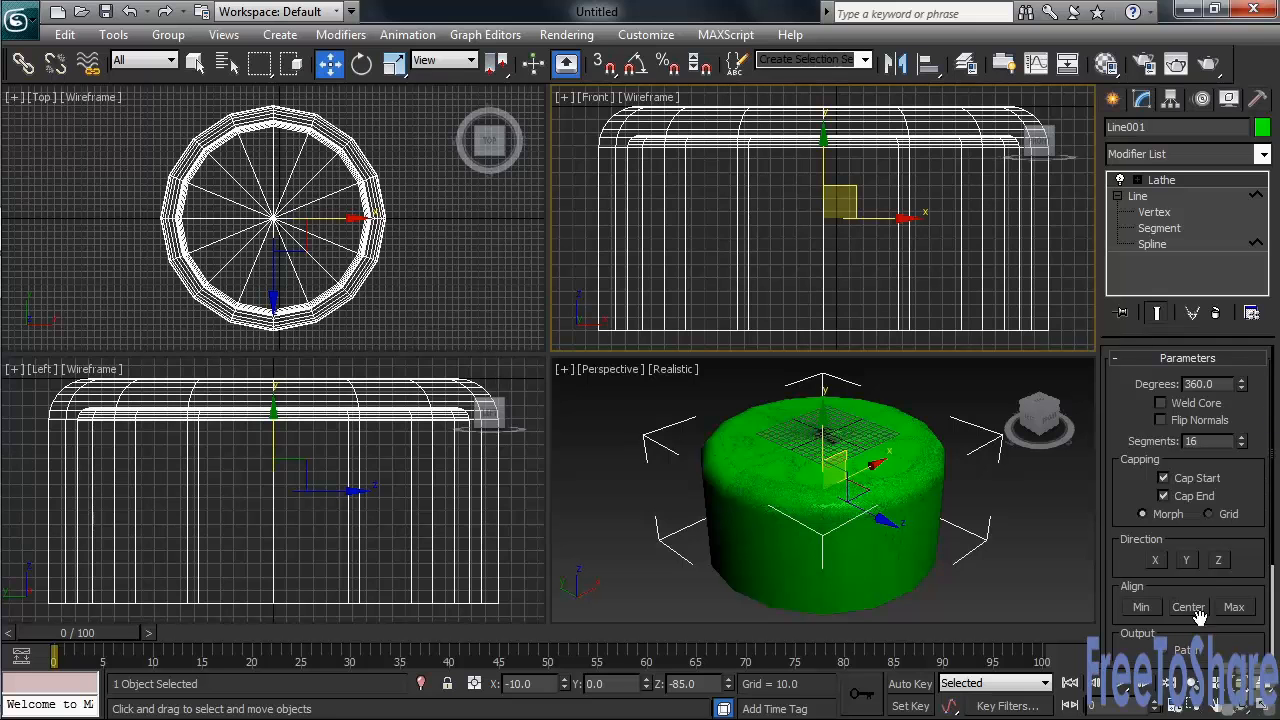
Try the lathe's Max and Min alignments, and return the alignment to Center
{"action": "left_click", "coordinate": [1233, 607]}
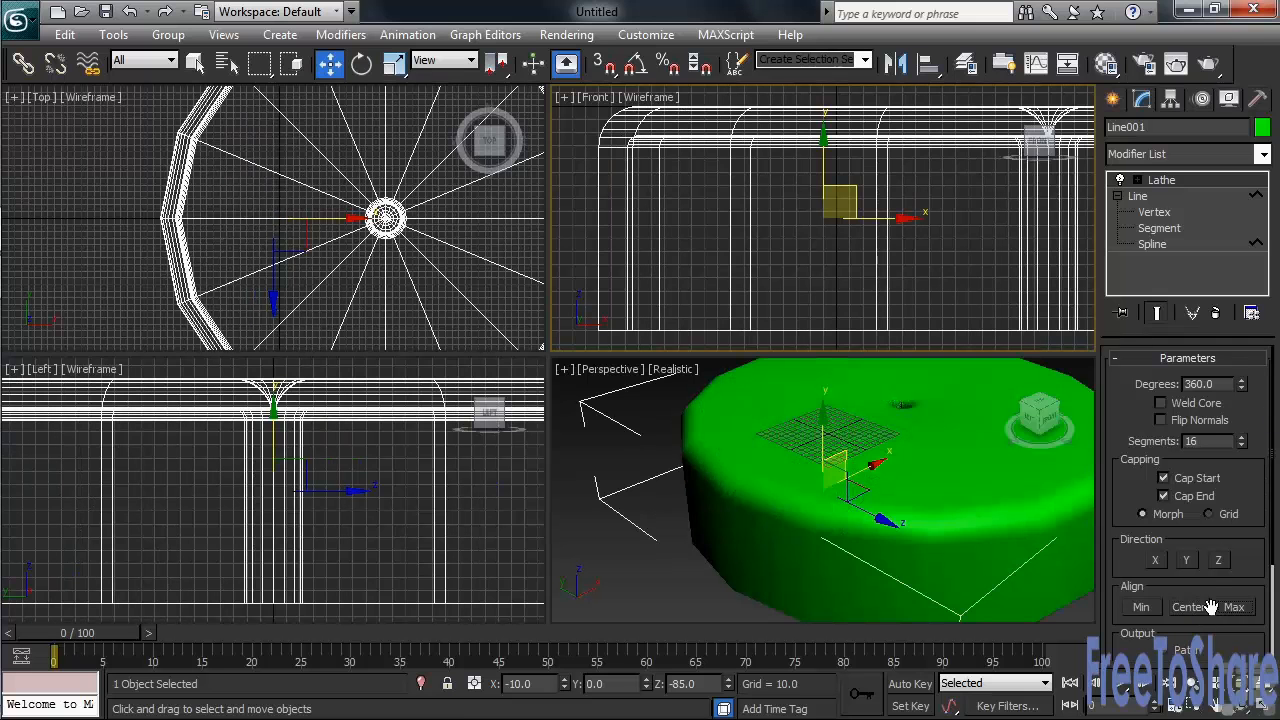
{"action": "left_click", "coordinate": [1140, 607]}
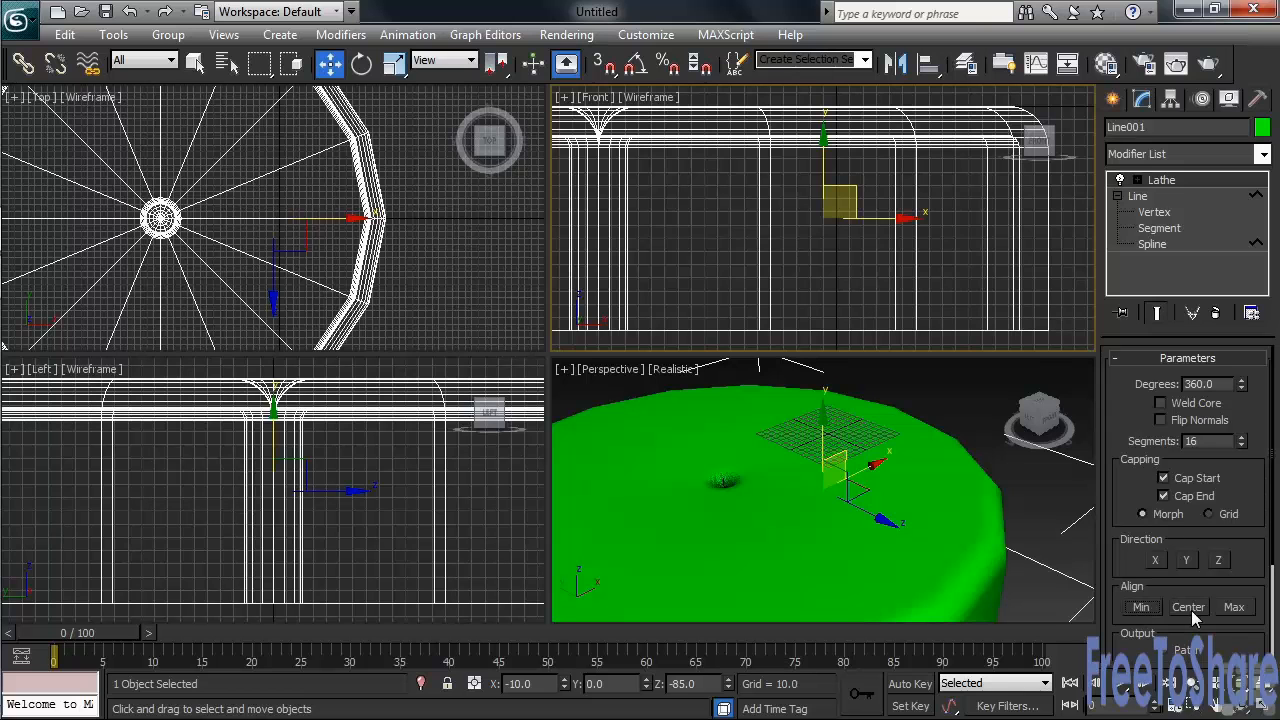
{"action": "left_click", "coordinate": [1189, 607]}
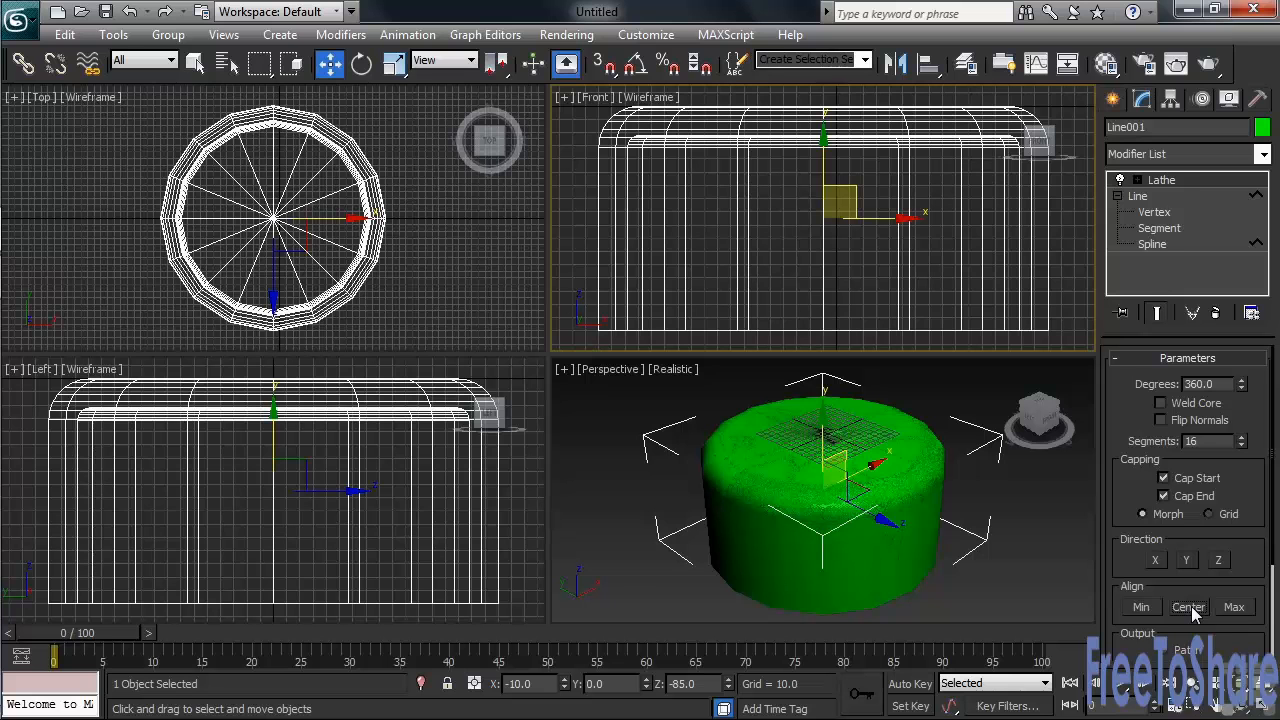
Try the Z and Y directions for the lathe's revolve axis, and settle on direction X
{"action": "left_click", "coordinate": [1218, 561]}
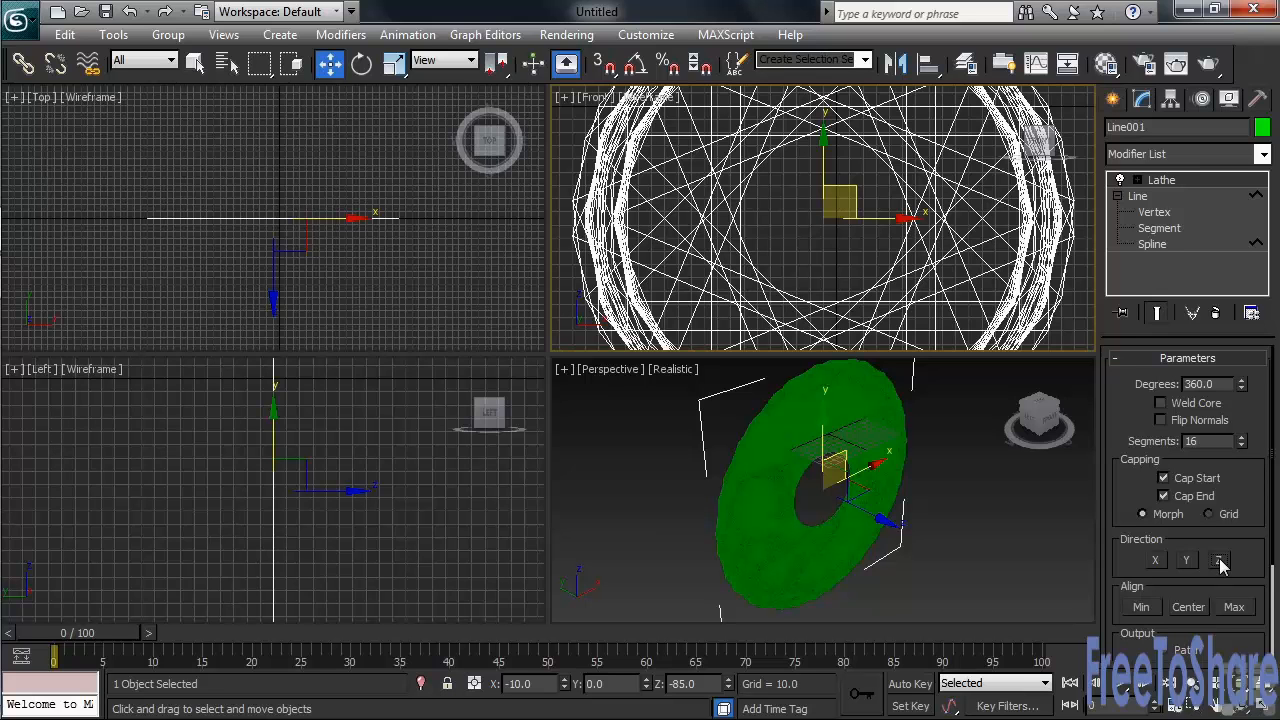
{"action": "left_click", "coordinate": [1186, 561]}
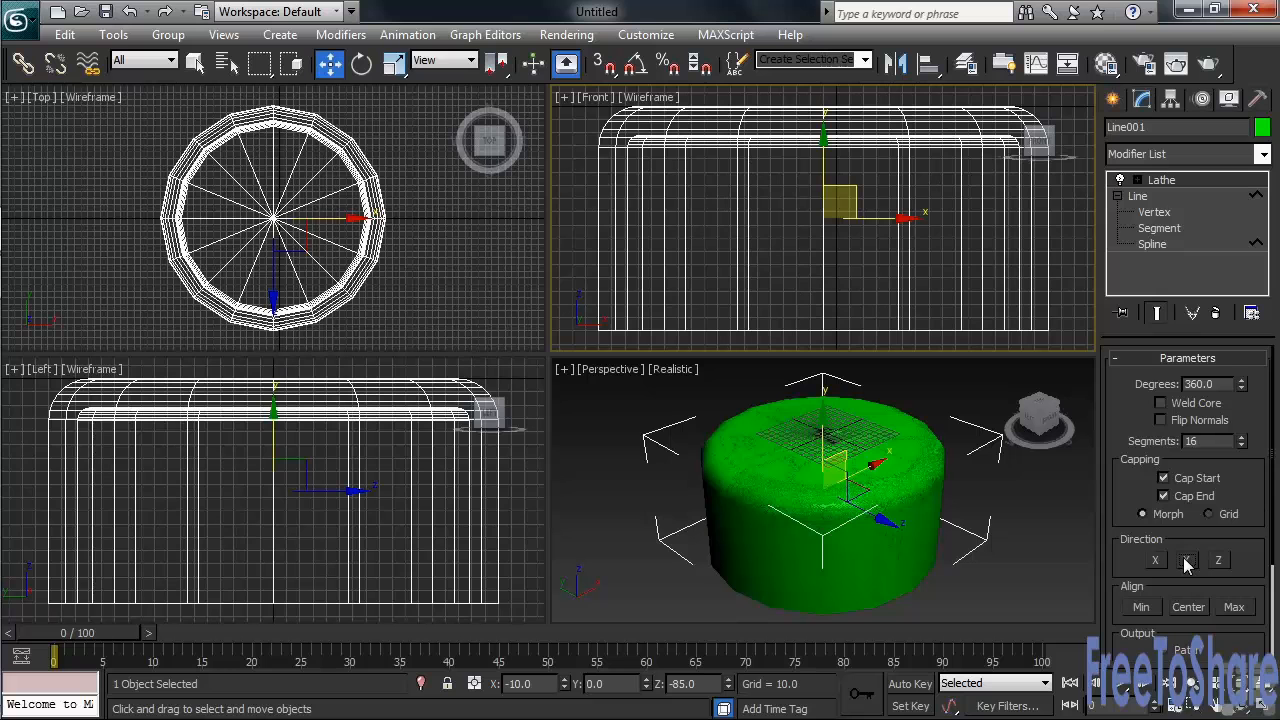
{"action": "left_click", "coordinate": [1155, 561]}
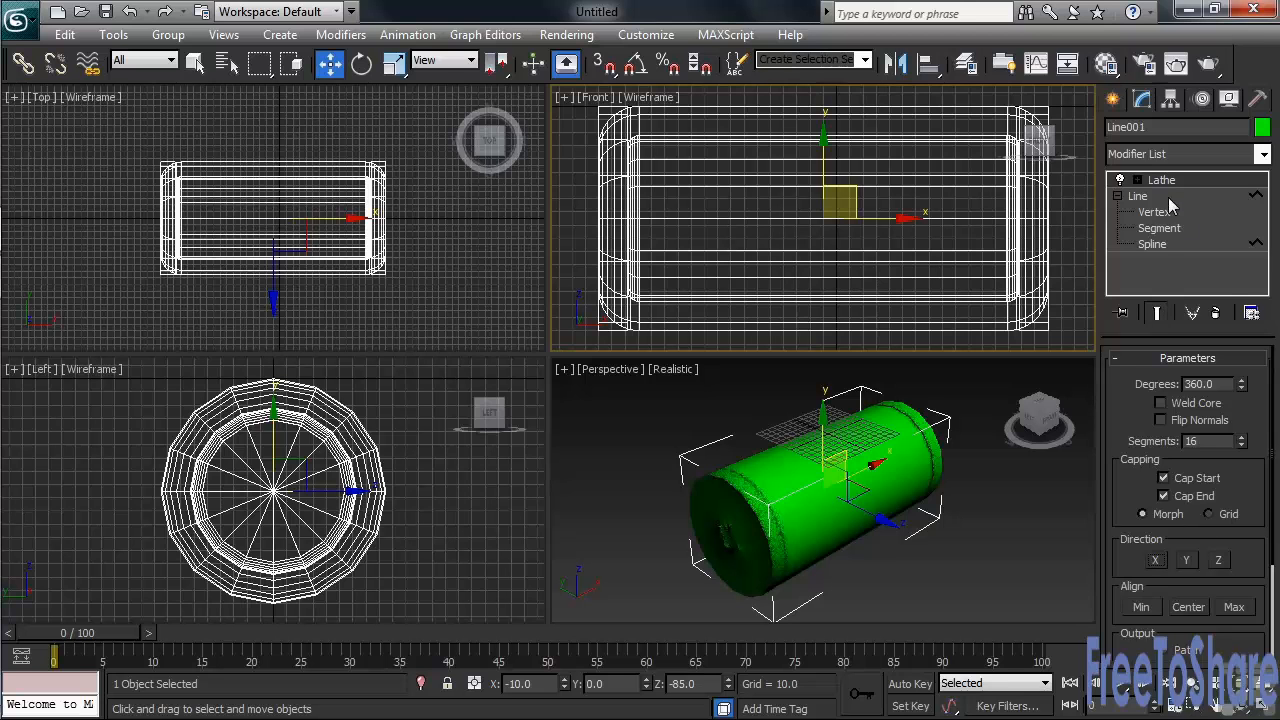
Move the Lathe modifier's Axis straight down in the Front view to about Z -417, making a tire-shaped ring
{"action": "left_click", "coordinate": [1137, 181]}
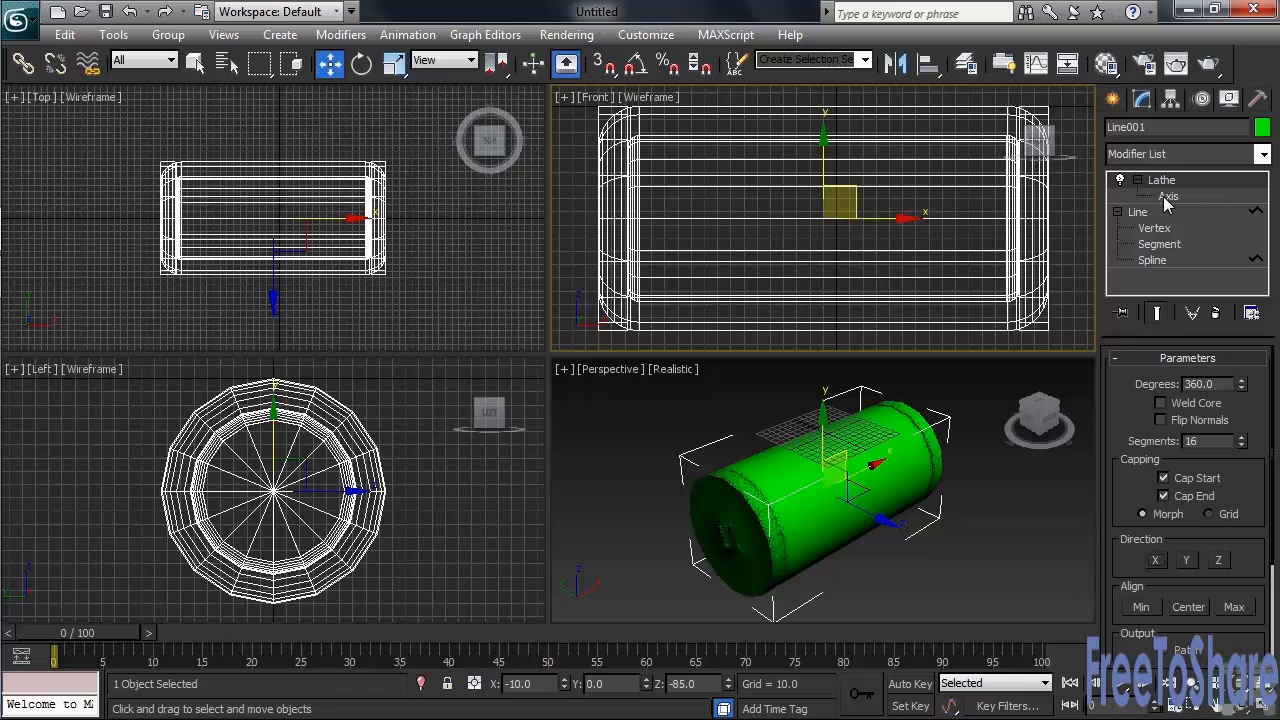
{"action": "left_click", "coordinate": [1167, 197]}
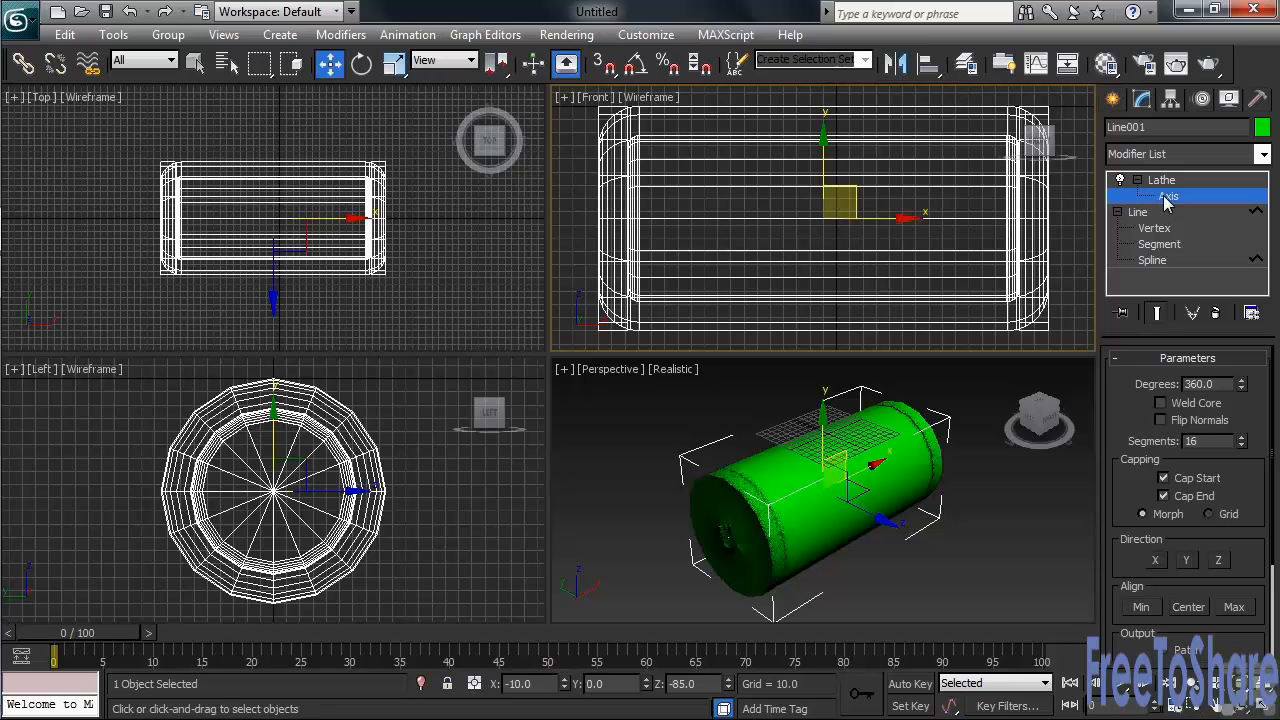
{"action": "left_click_drag", "start_coordinate": [822, 160], "coordinate": [761, 599]}
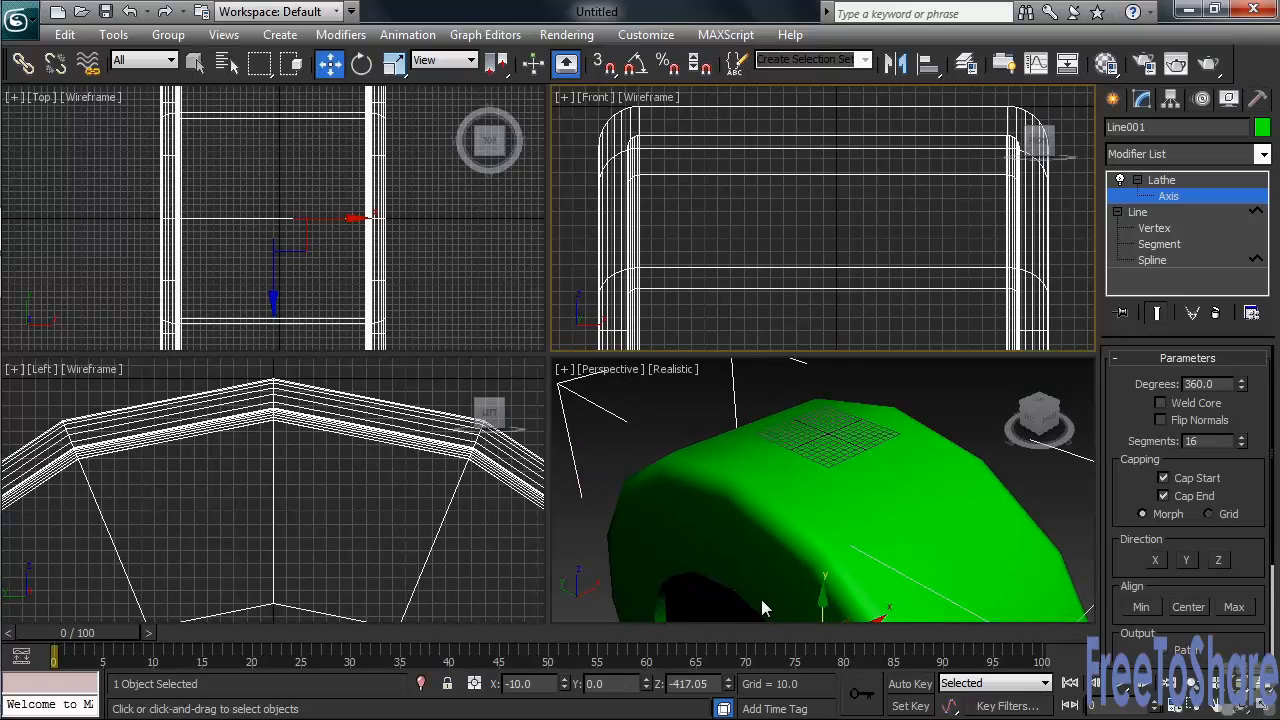
{"action": "key", "text": "ctrl+shift+z"}
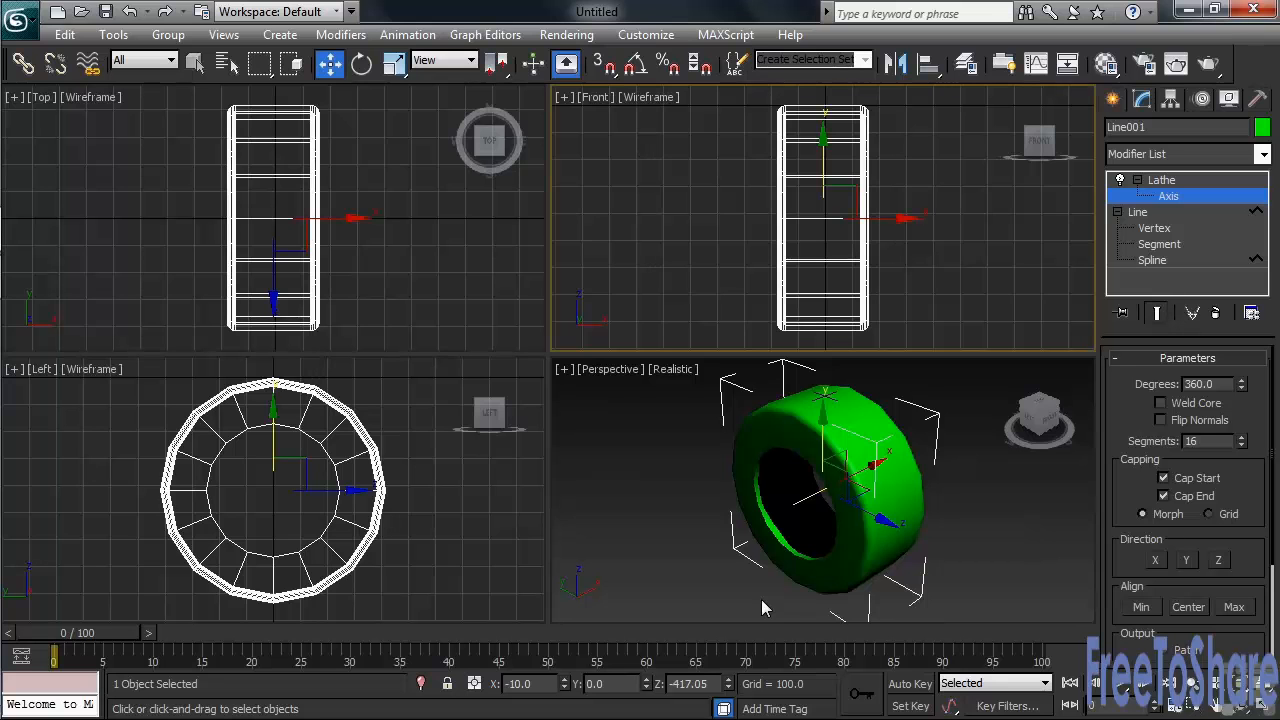
Smooth the tire by setting the lathe to 40 segments, and inspect it in a maximized Perspective view
{"action": "right_click", "coordinate": [678, 549]}
{"action": "key", "text": "alt+w"}
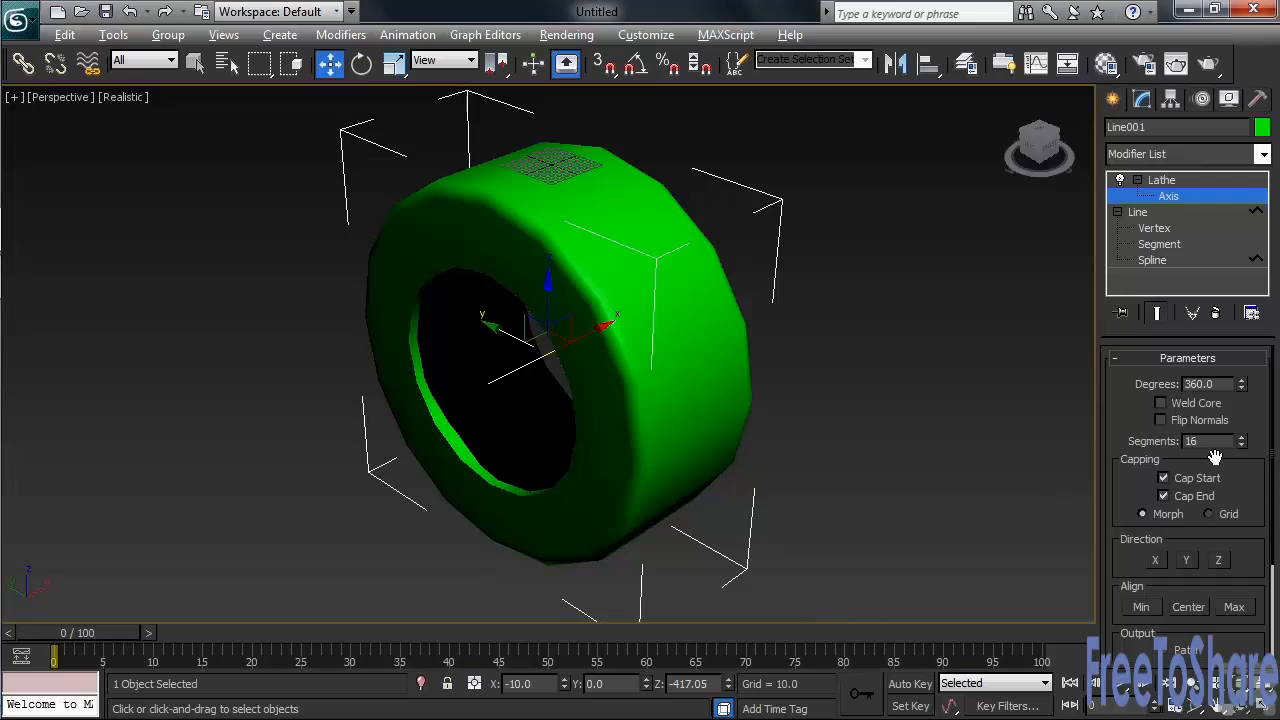
{"action": "left_click_drag", "start_coordinate": [1241, 445], "coordinate": [1236, 395]}
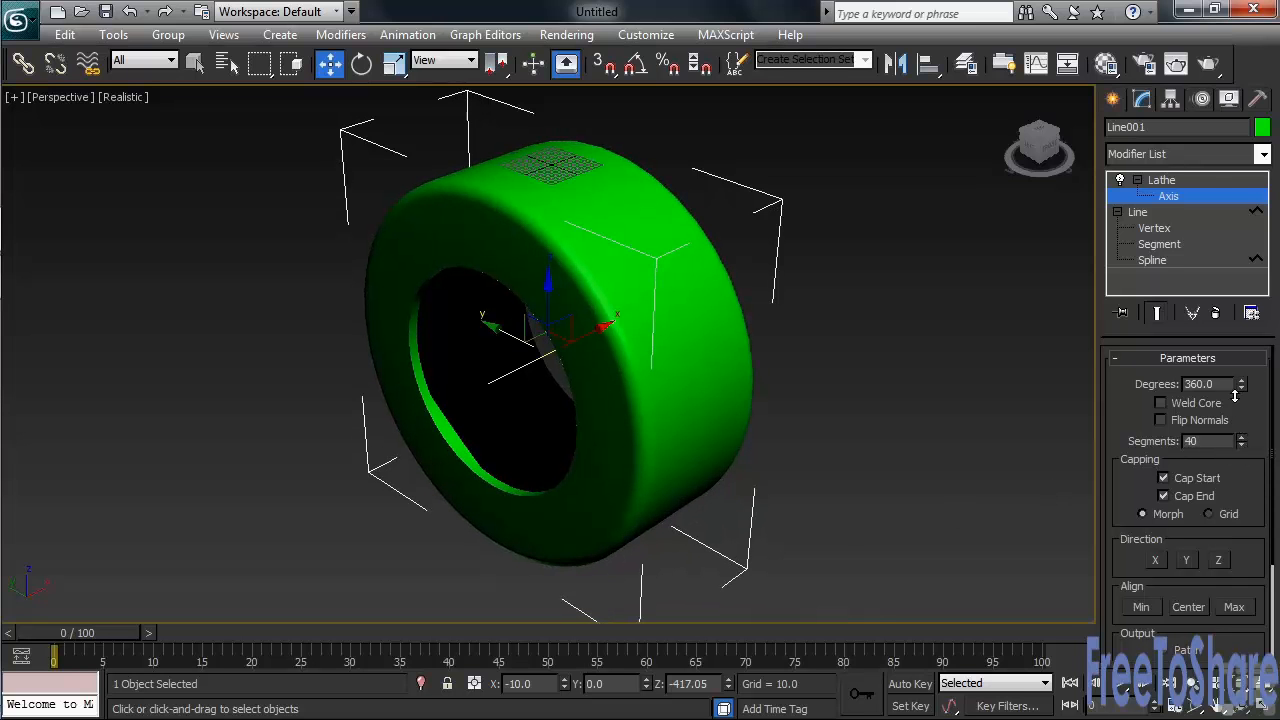
{"action": "middle_click_drag", "start_coordinate": [677, 441], "coordinate": [1033, 408], "text": "alt"}
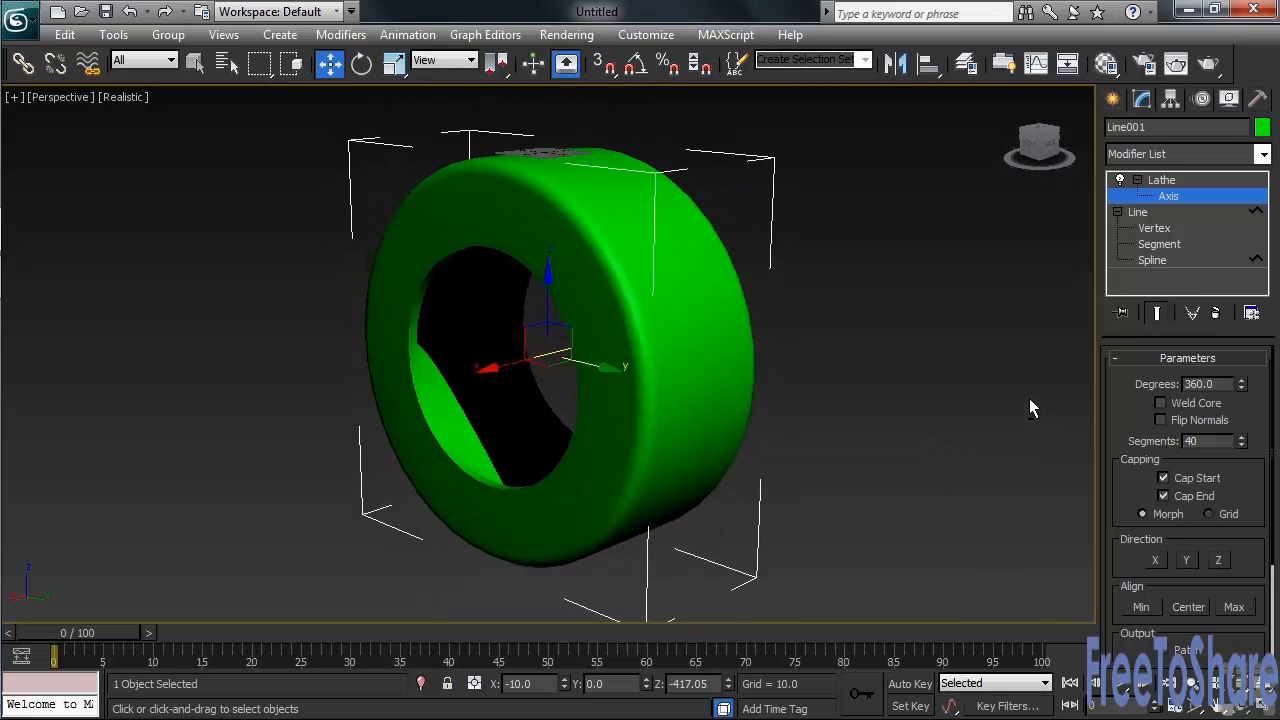